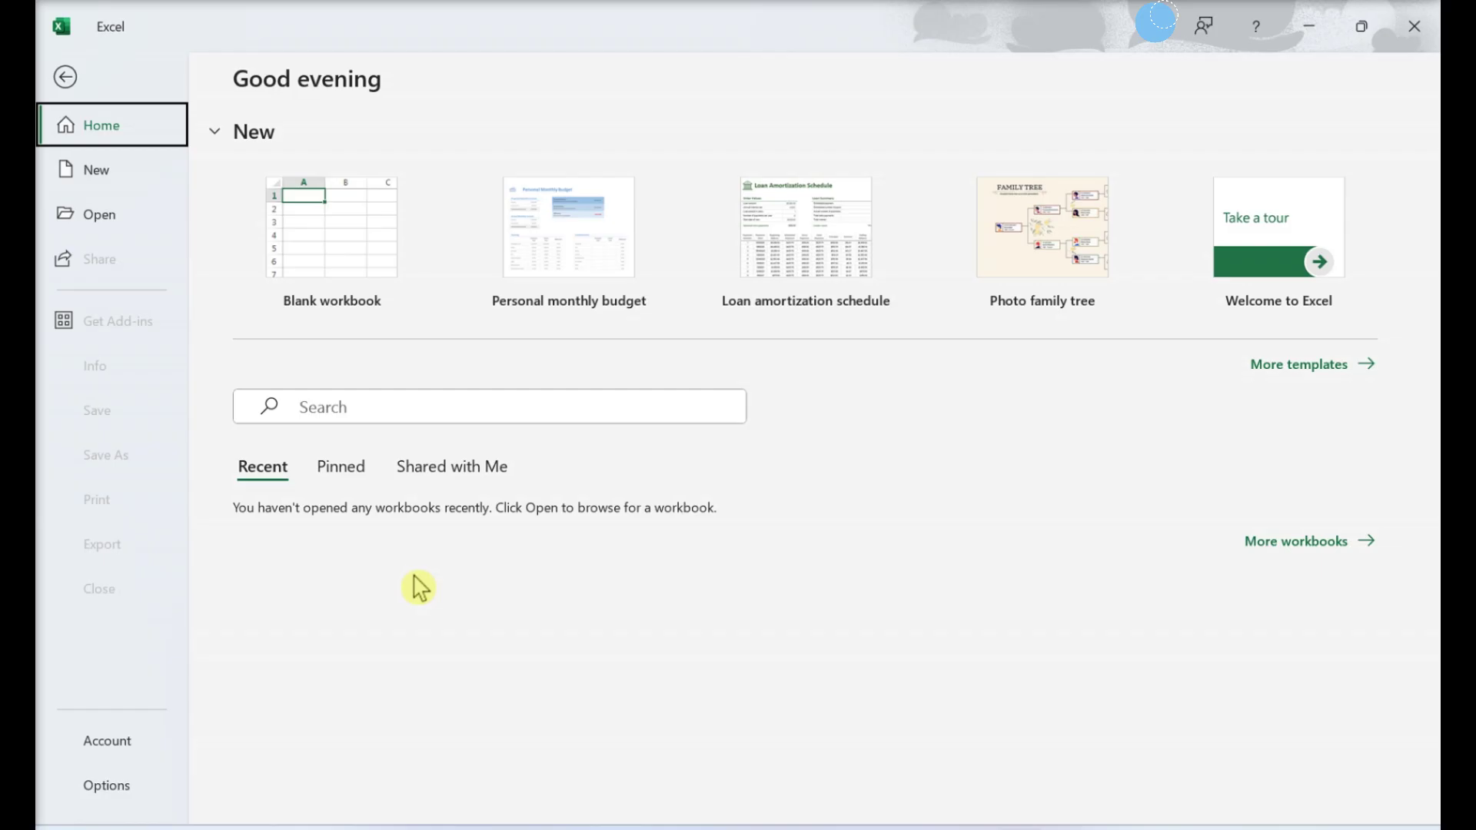
# Step: Create a blank workbook and add a second sheet named VariableCosts
pyautogui.click(323, 247)
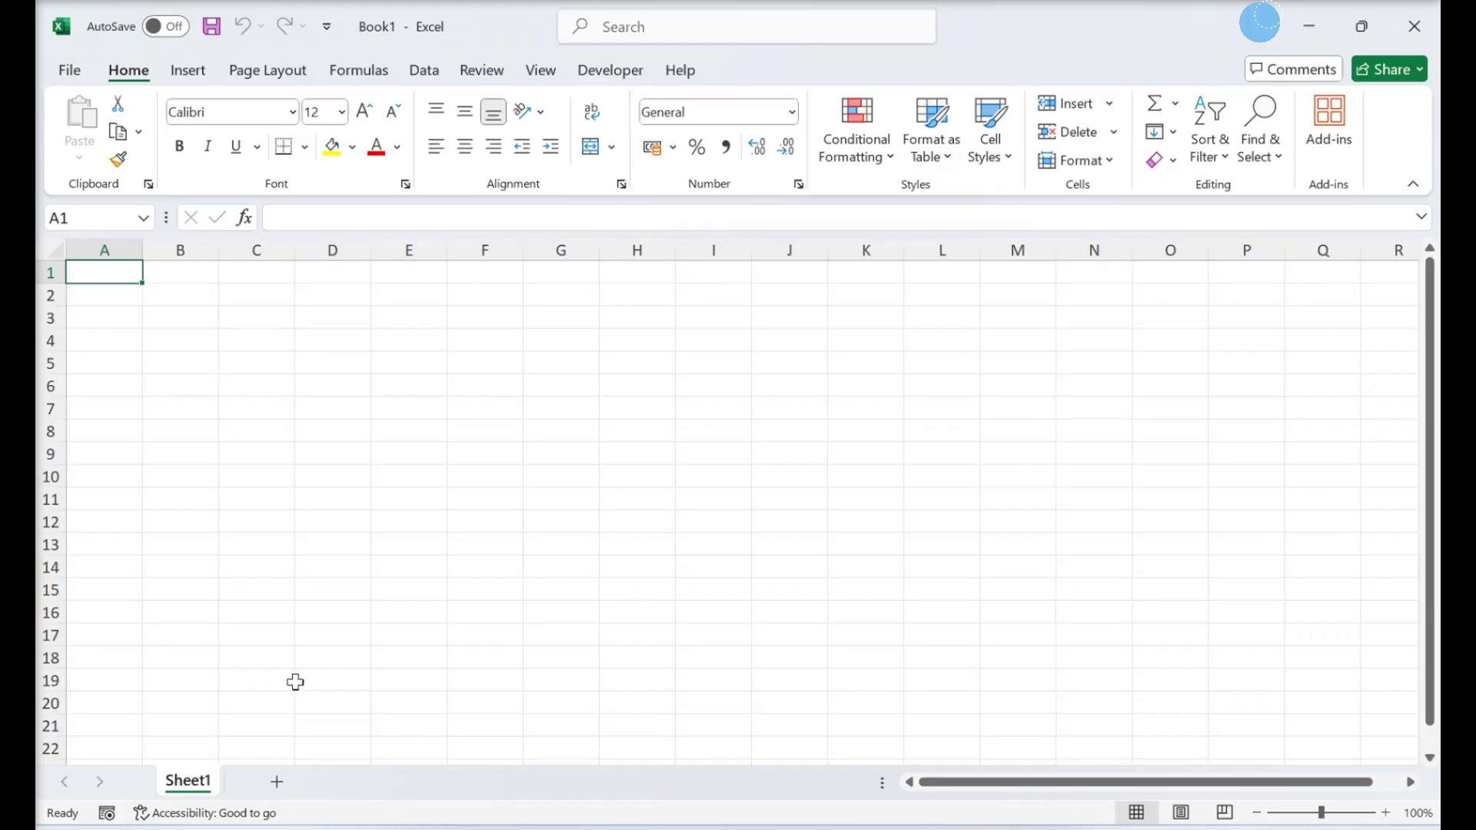
pyautogui.click(280, 784)
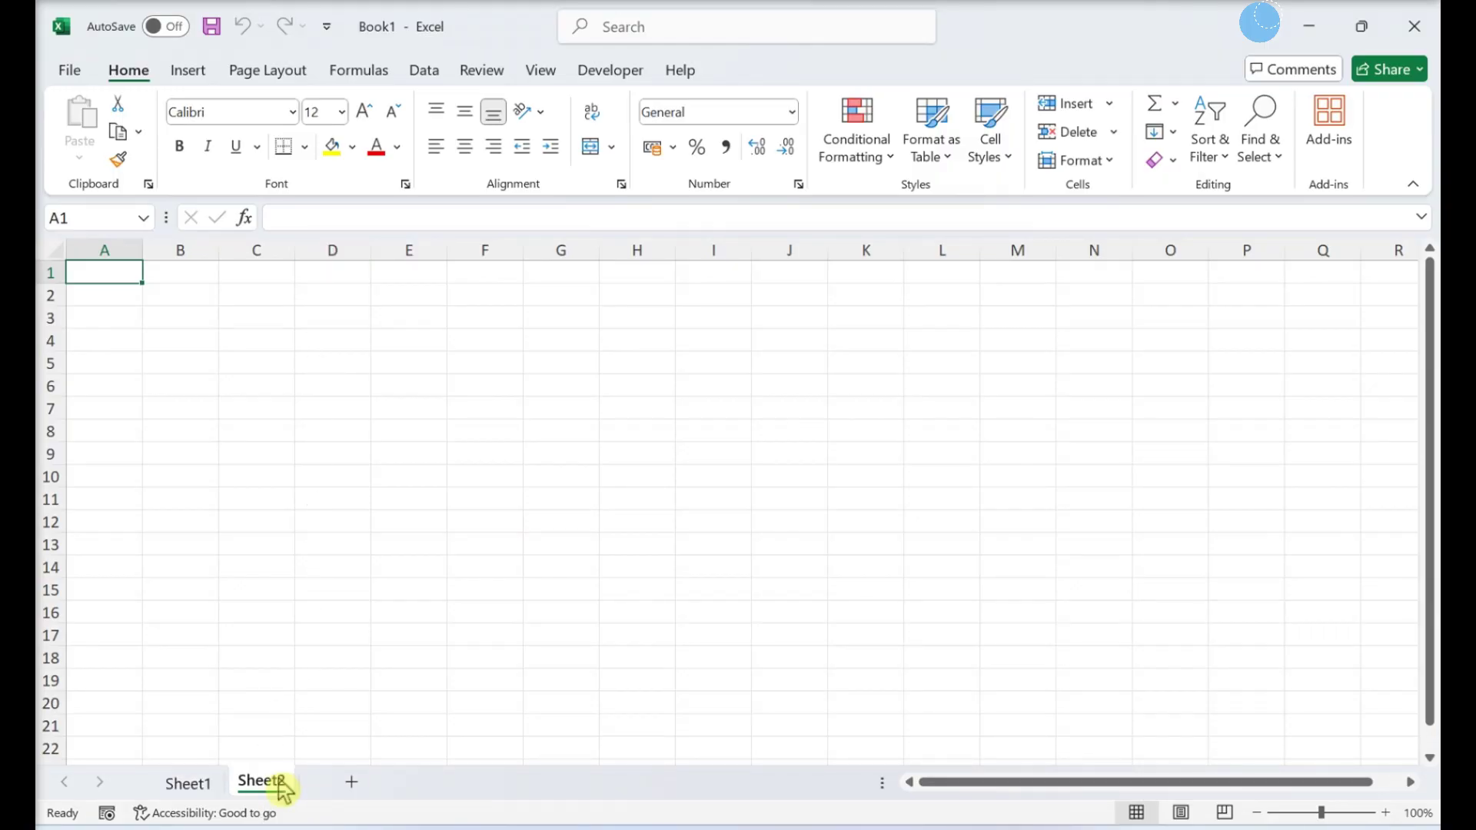
pyautogui.doubleClick(269, 777)
pyautogui.write('VariableCosts')
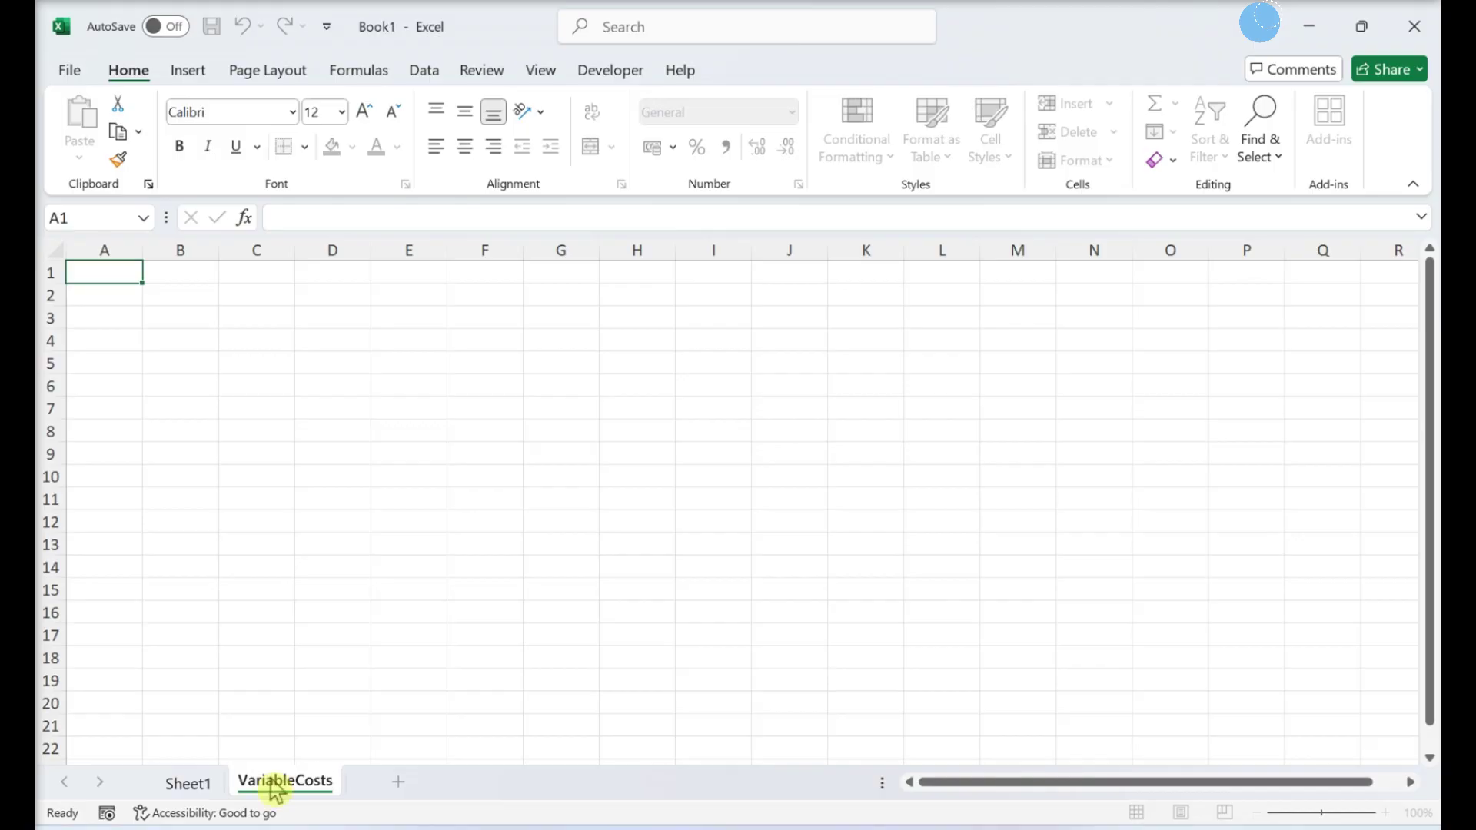
pyautogui.press('Return')
# Step: Enter the headers Description in A1 and Amount in B1 of the VariableCosts sheet
pyautogui.click(91, 271)
pyautogui.write('Description')
pyautogui.press('Tab')
pyautogui.write('Amount')
pyautogui.press('Return')
# Step: Set the width of columns A and B to 16
pyautogui.moveTo(105, 250); pyautogui.dragTo(179, 250)
pyautogui.hotkey('alt', 'h')
pyautogui.write('ow')
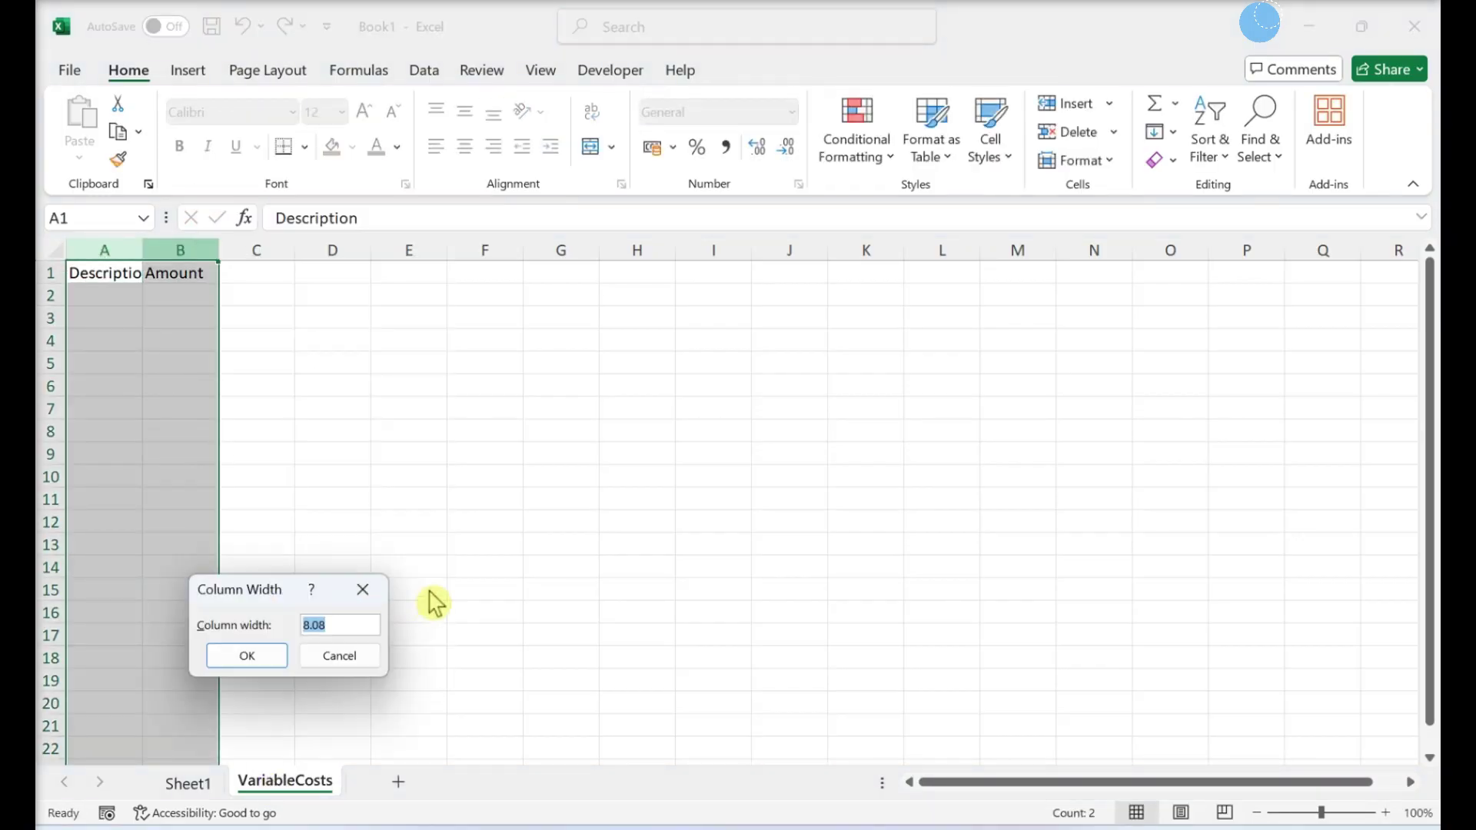
pyautogui.write('16')
pyautogui.press('Return')
# Step: List the variable costs Shipping, Commission and Packaging in A2 to A4
pyautogui.click(173, 297)
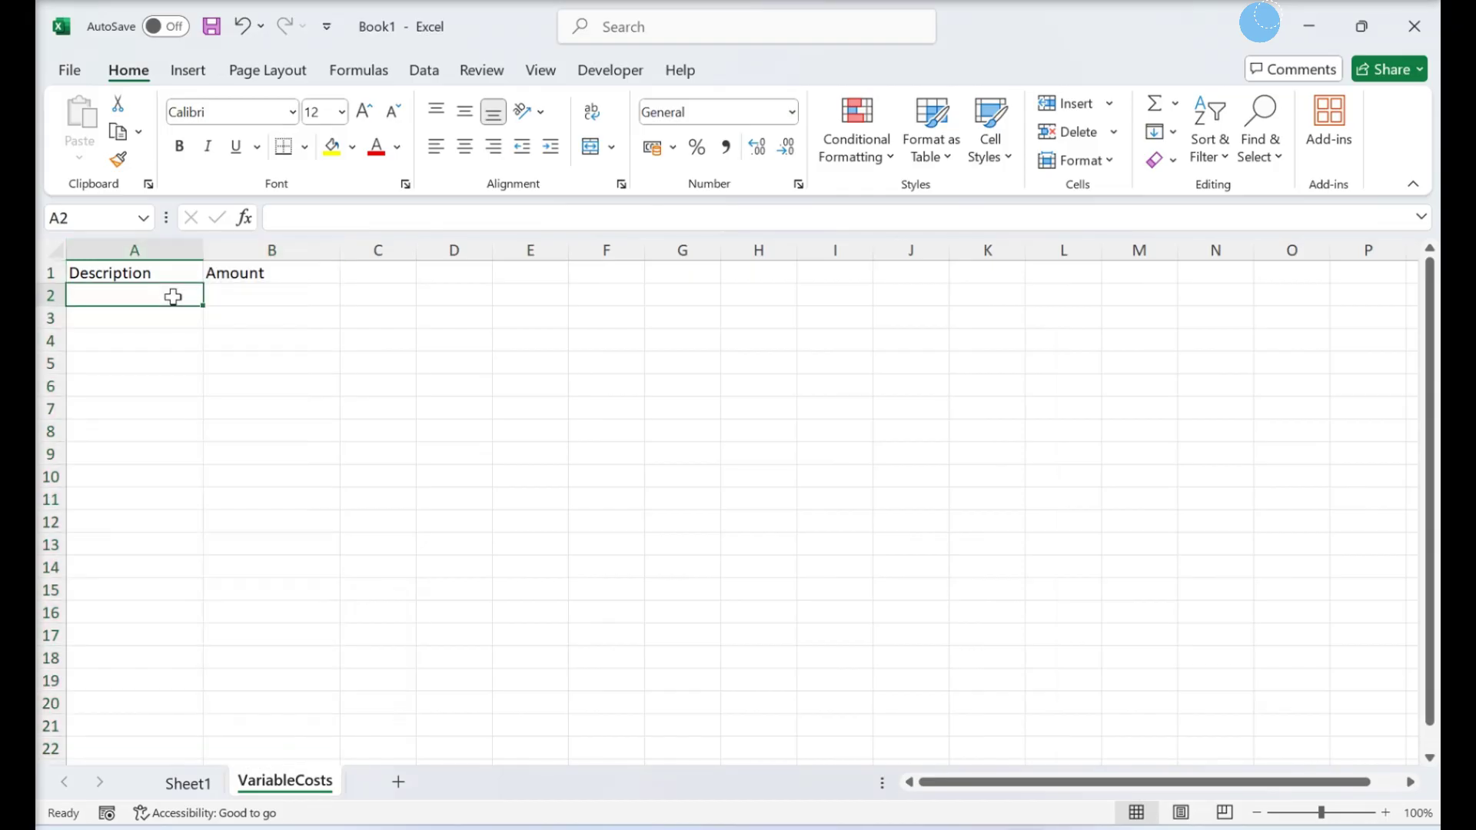
pyautogui.write('Shipping')
pyautogui.press('Return')
pyautogui.write('Commission')
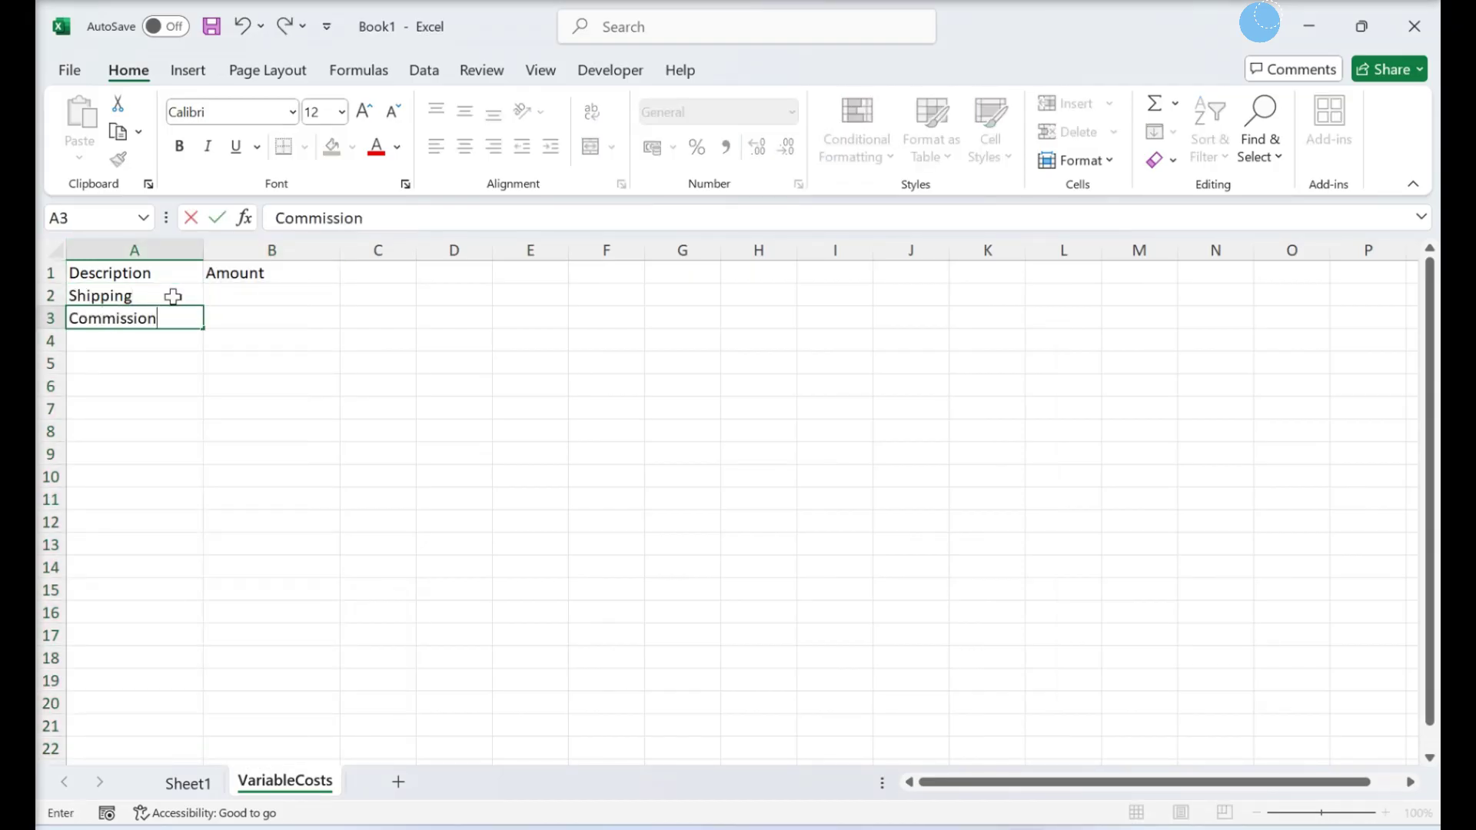
pyautogui.press('Return')
pyautogui.write('Packaging')
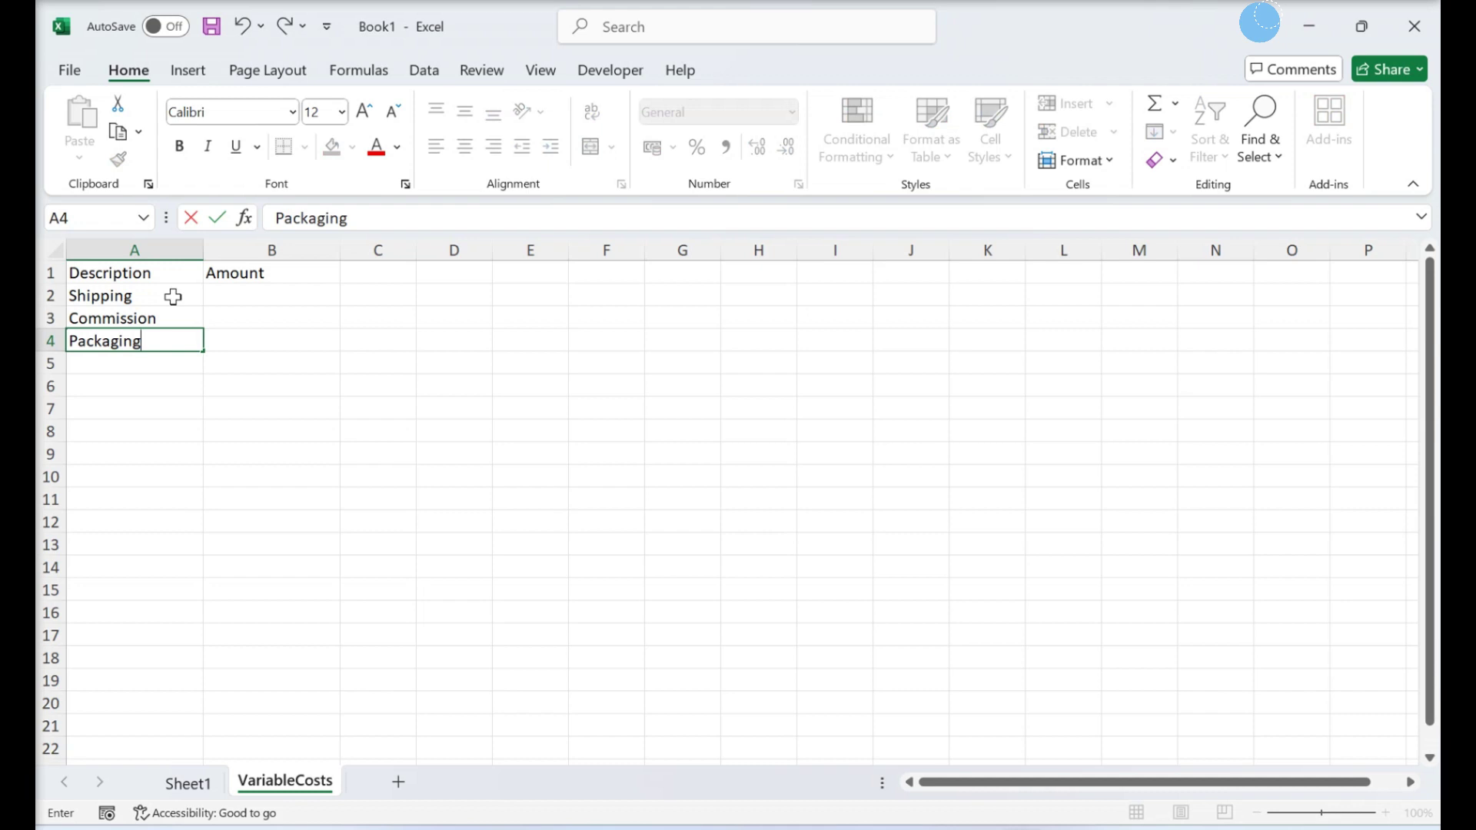
pyautogui.press('Return')
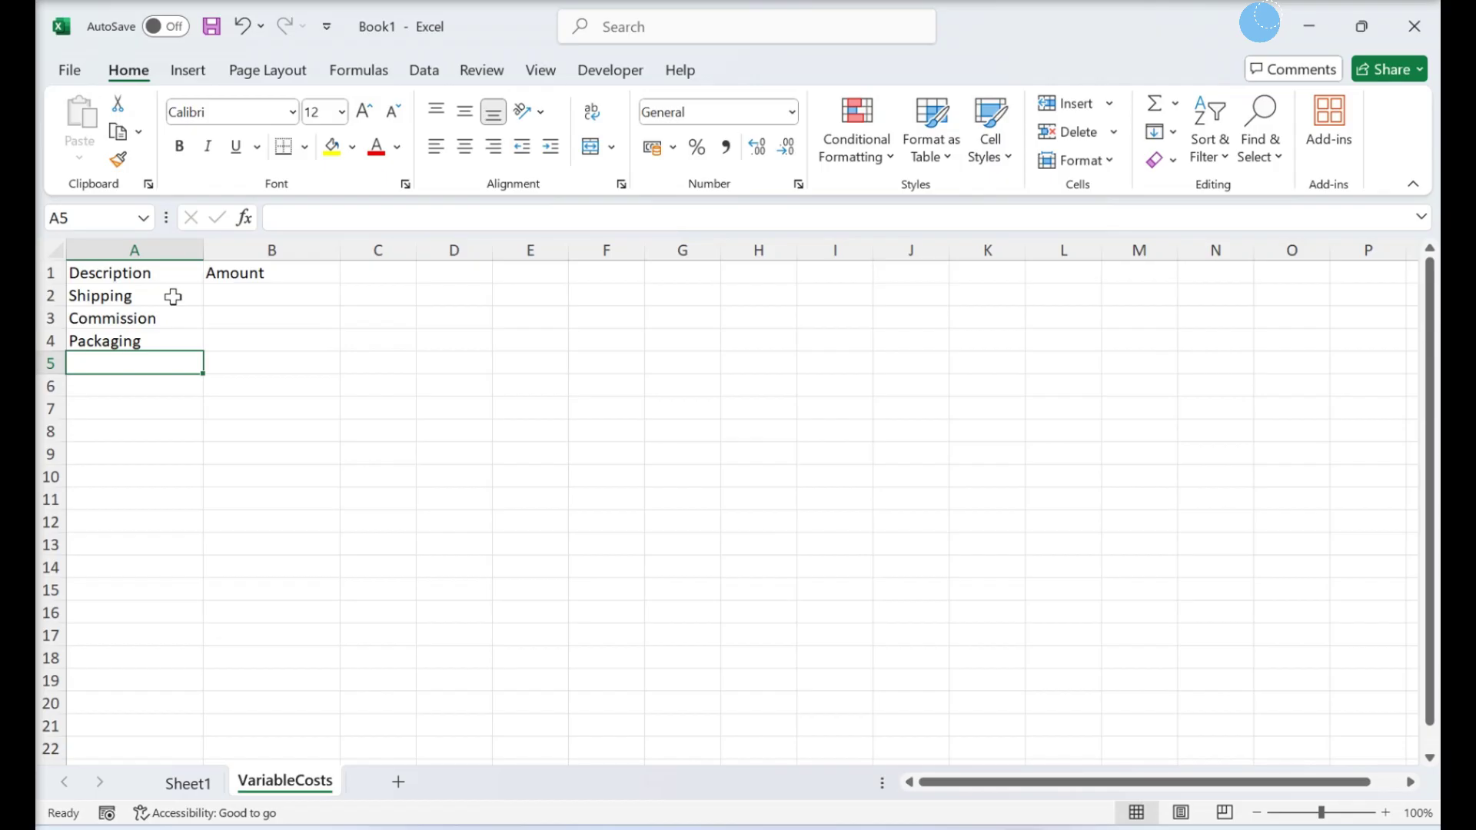
# Step: Format A1:B4 as a light blue-header table with headers and name the table VariableCosts
pyautogui.moveTo(151, 280); pyautogui.dragTo(283, 343)
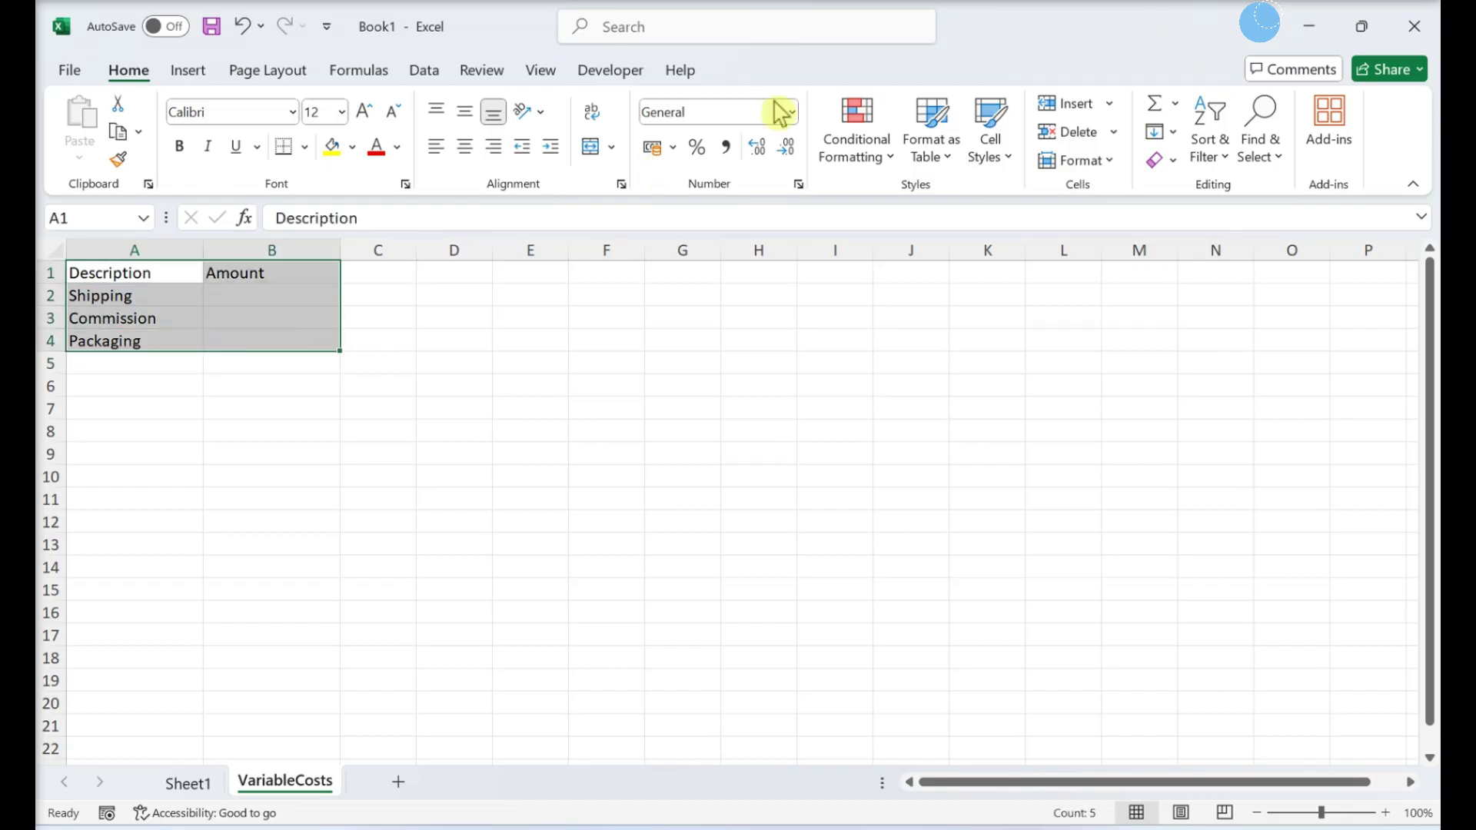
pyautogui.click(936, 144)
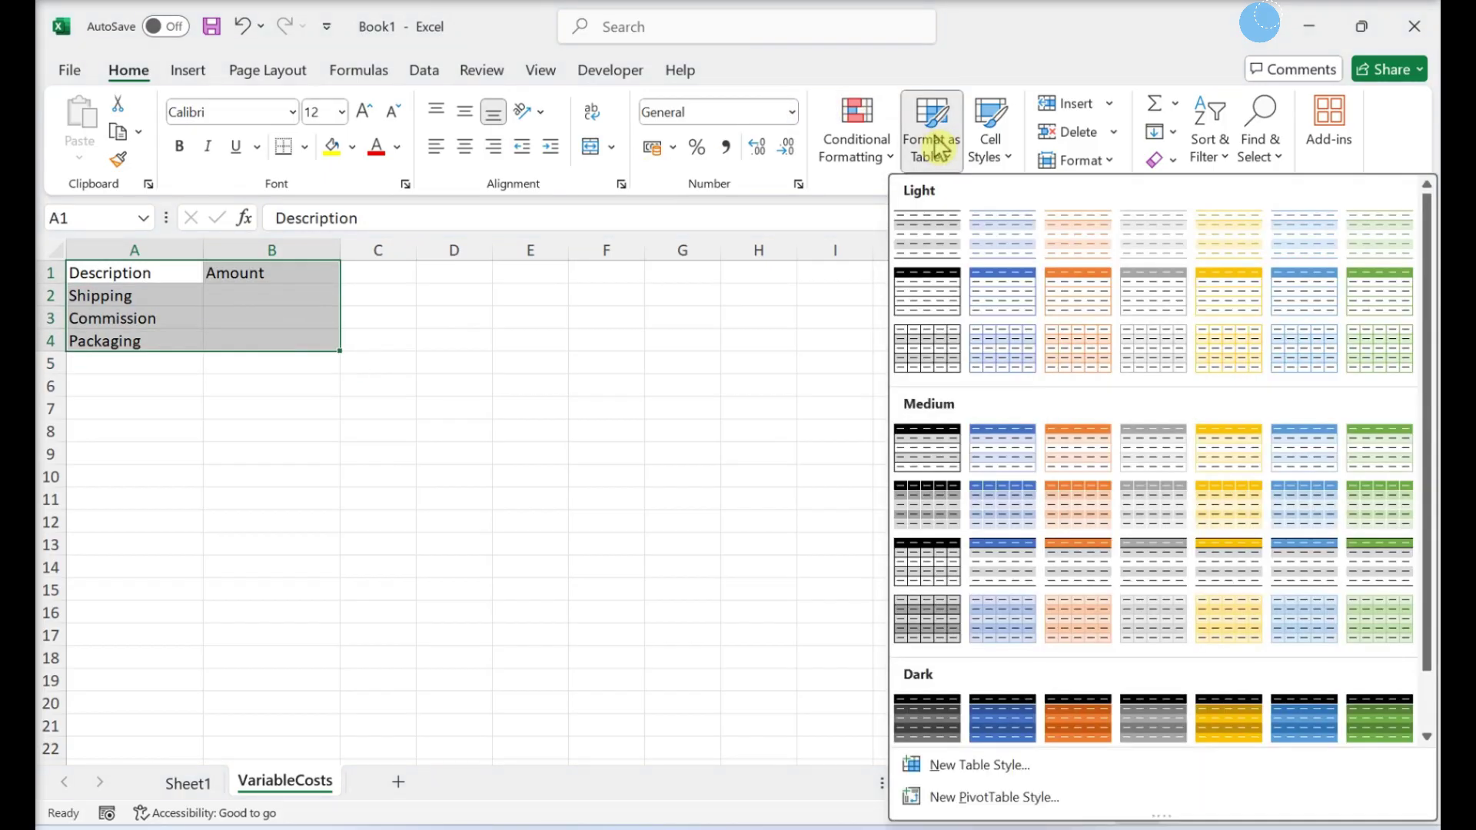
pyautogui.click(994, 289)
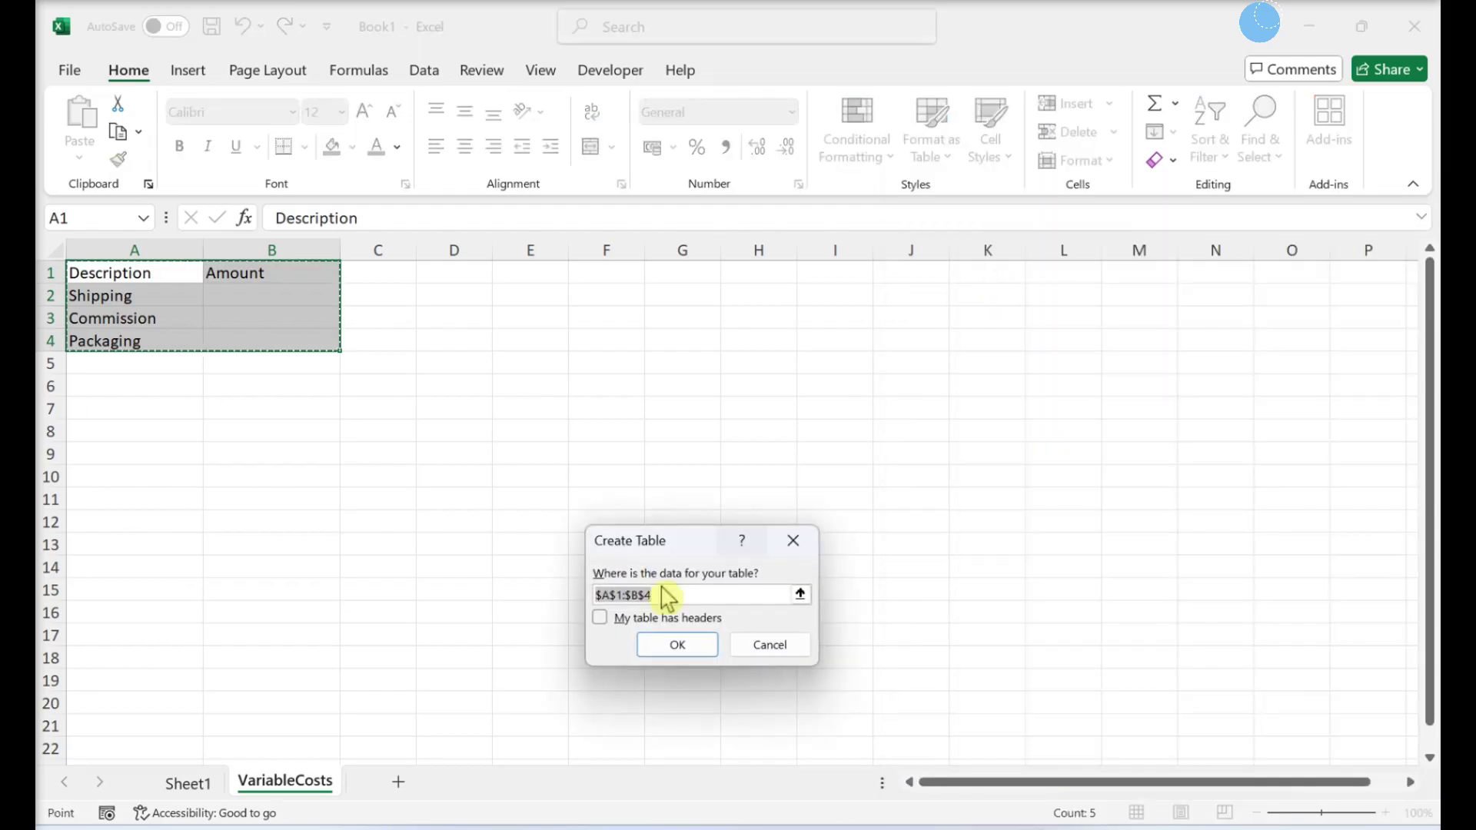
pyautogui.click(601, 618)
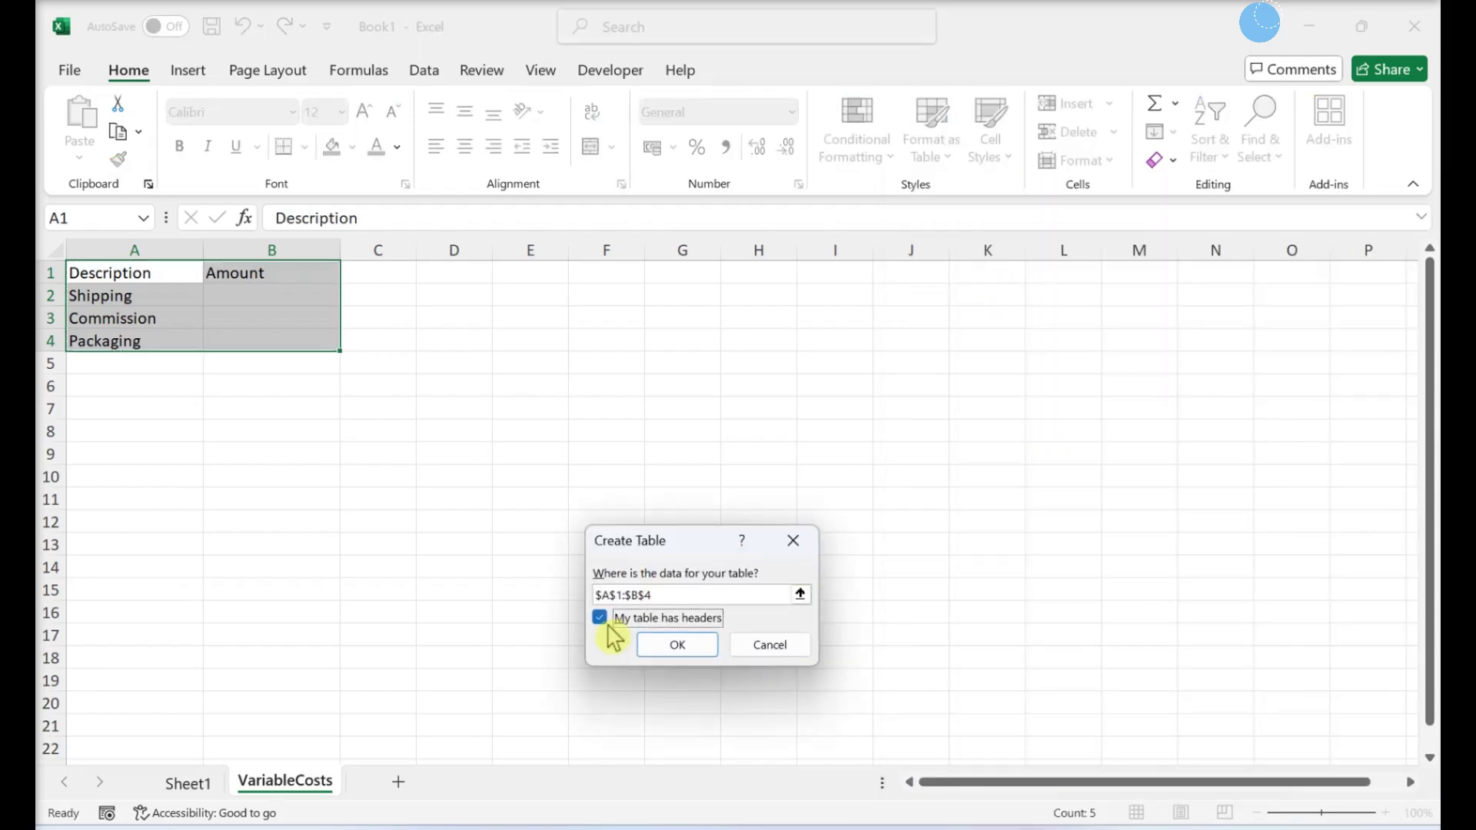
pyautogui.click(677, 645)
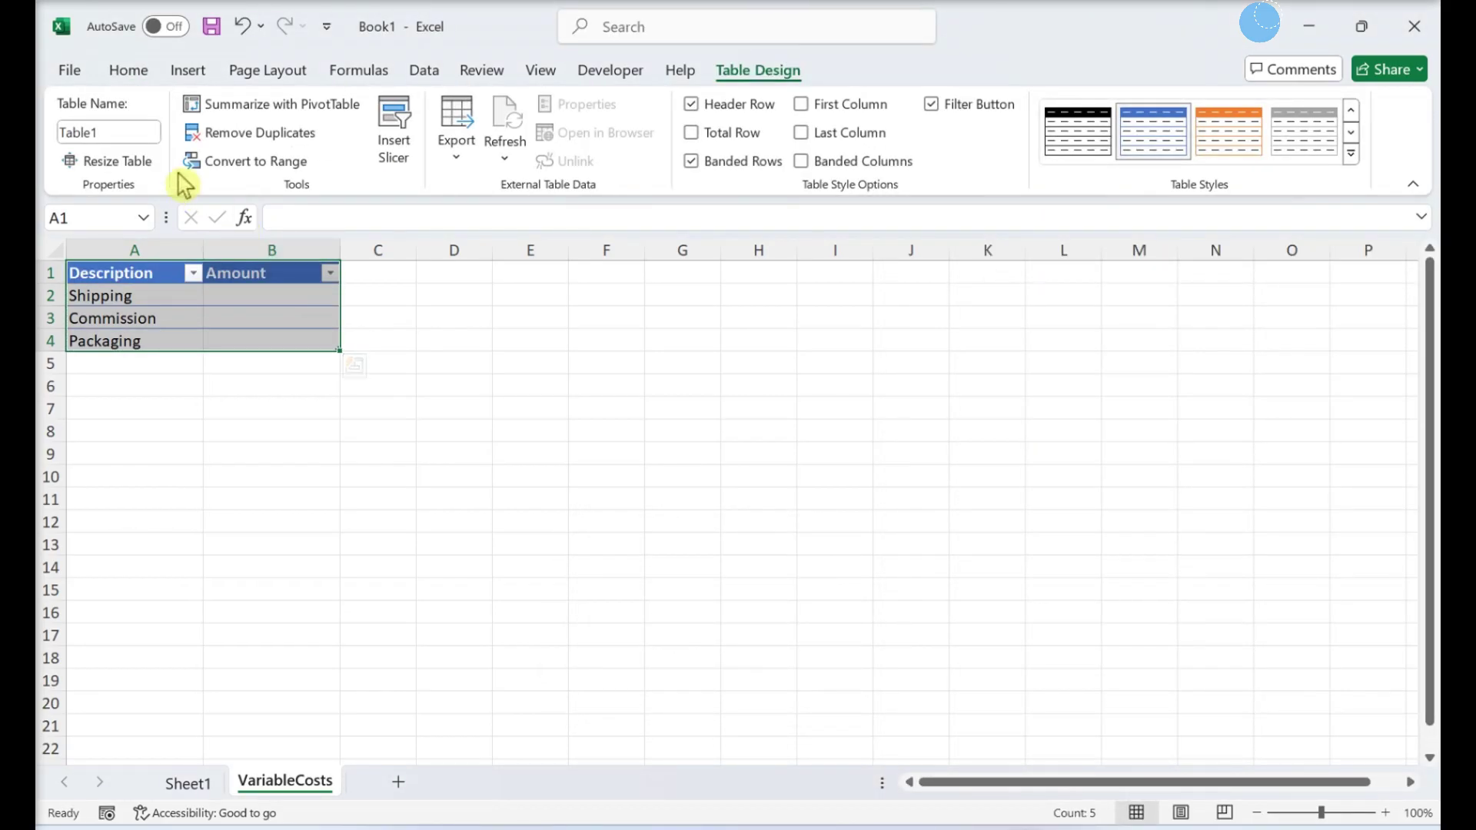
pyautogui.click(142, 132)
pyautogui.write('Vari')
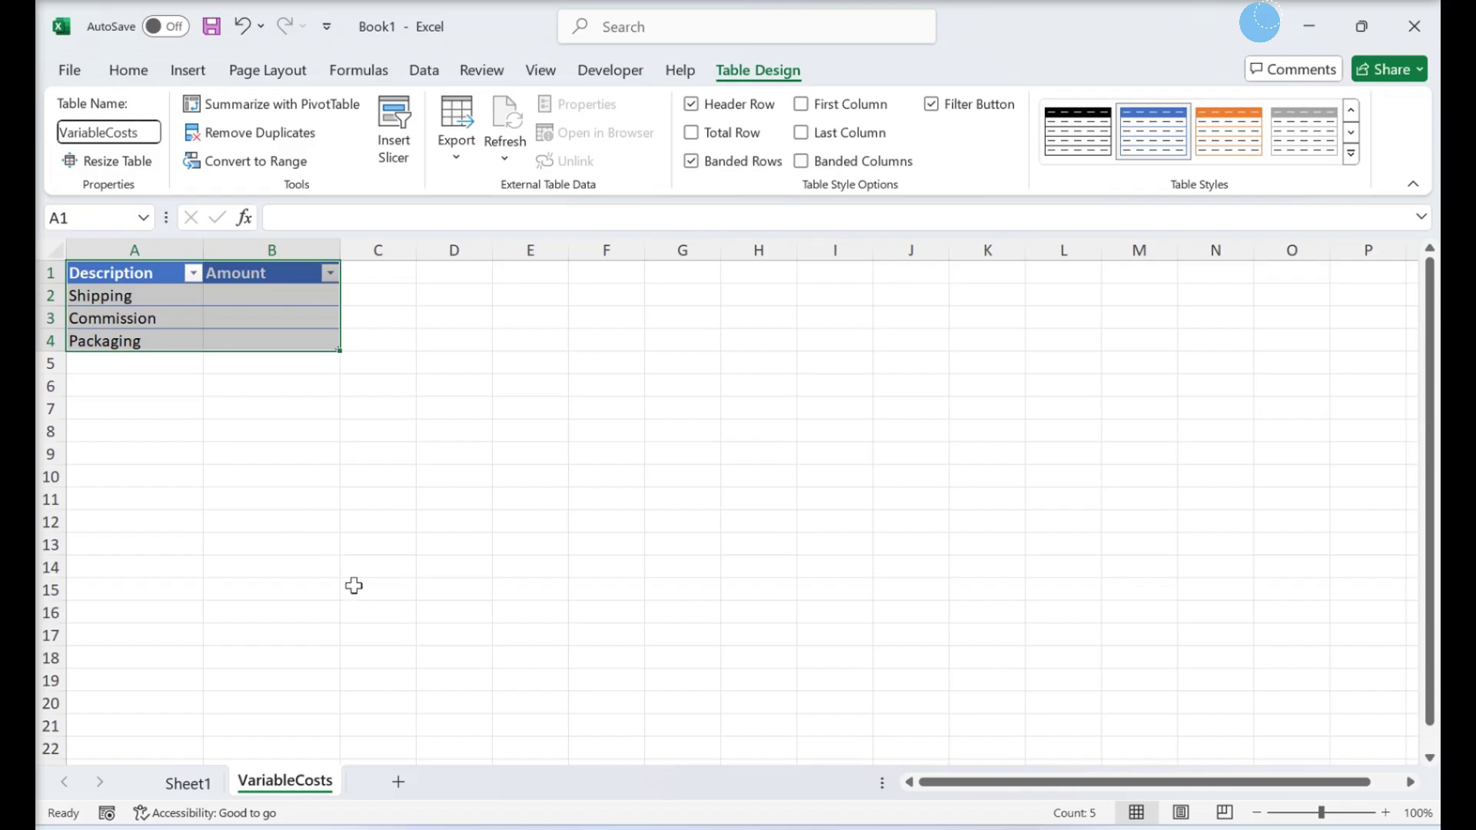
# Step: Add a new sheet named FixedCosts after the VariableCosts sheet
pyautogui.click(398, 782)
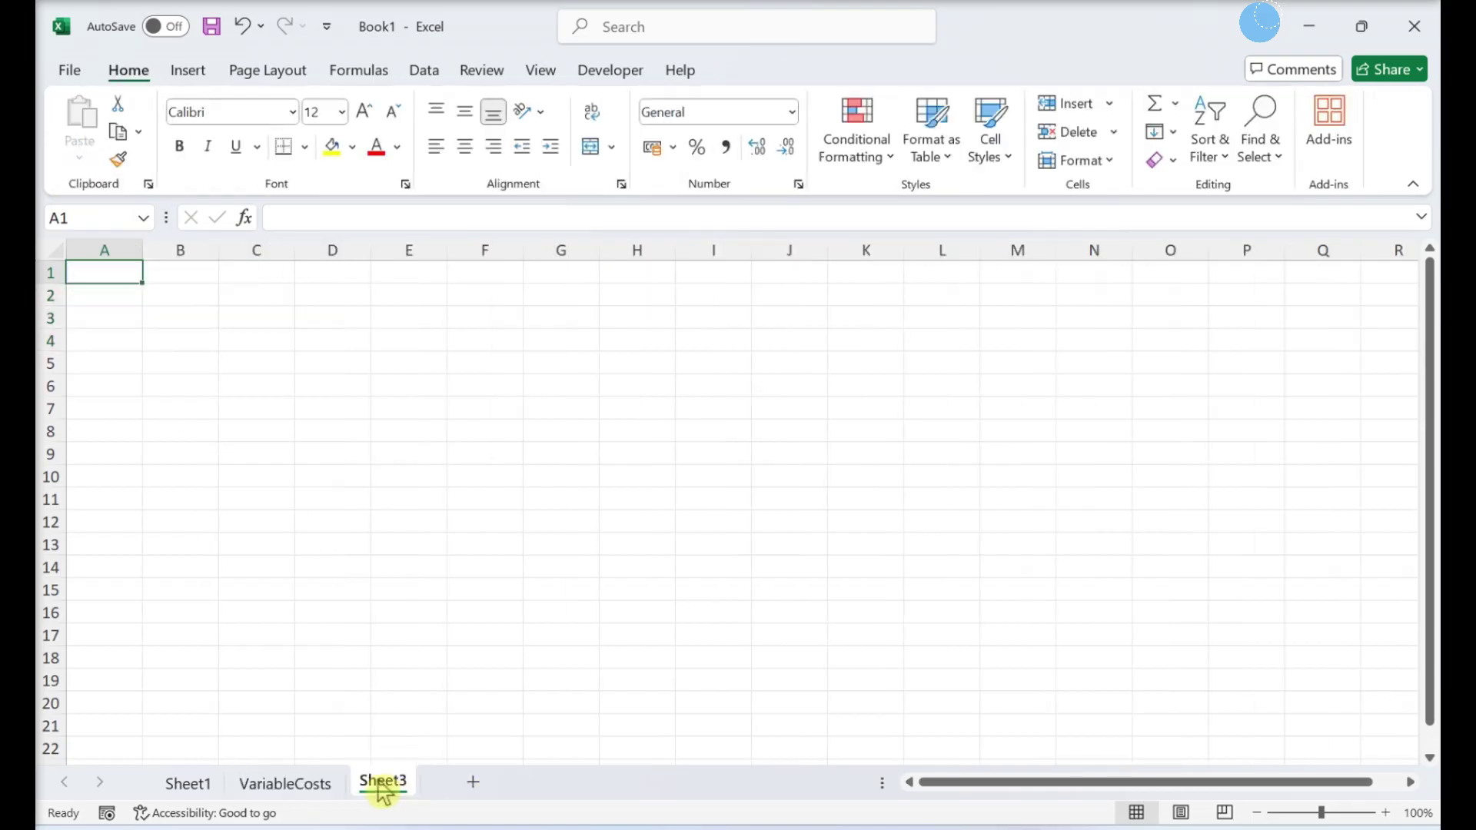
pyautogui.doubleClick(378, 780)
pyautogui.write('FixedCosts')
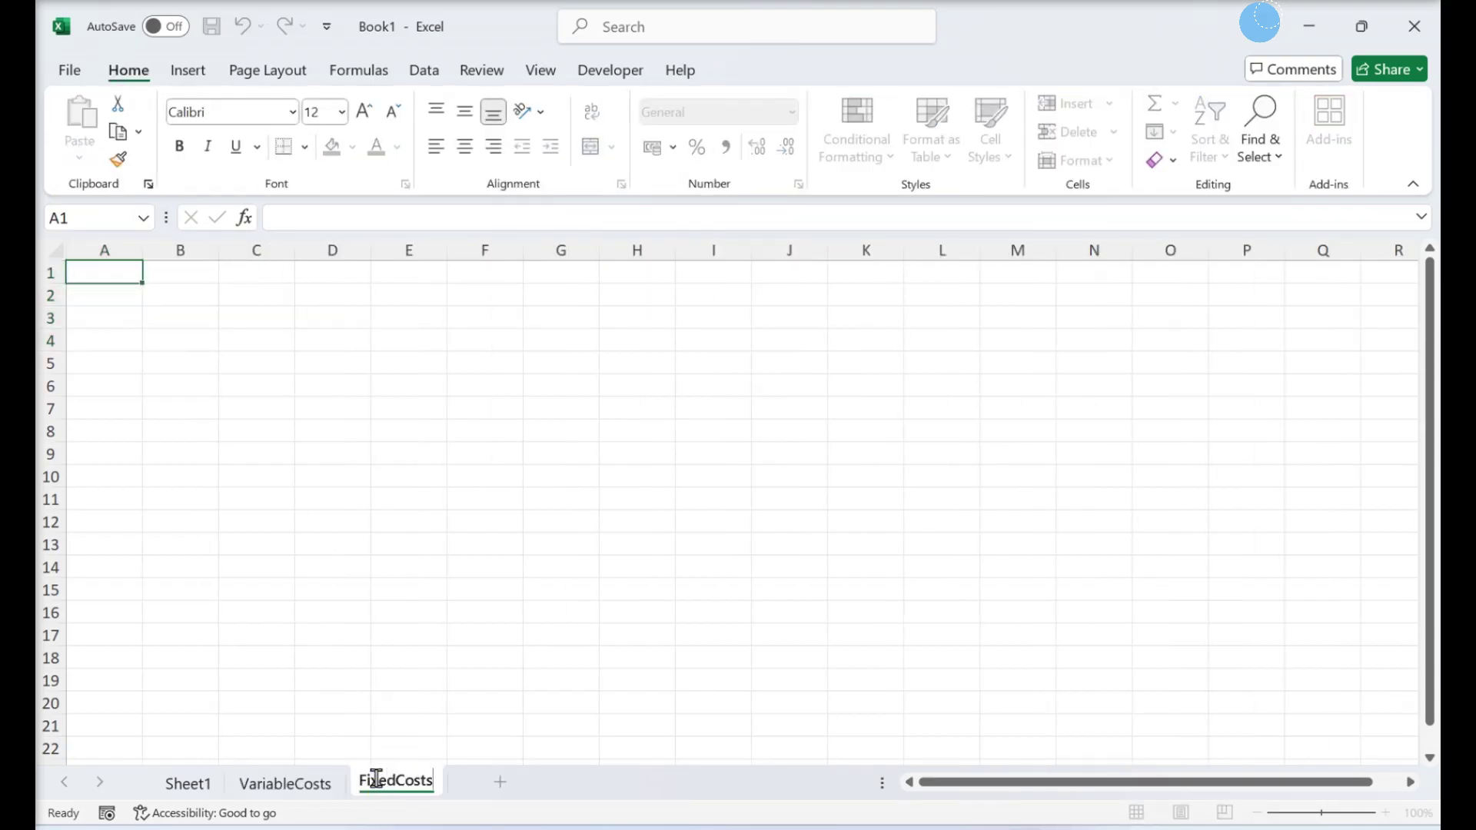
pyautogui.press('Return')
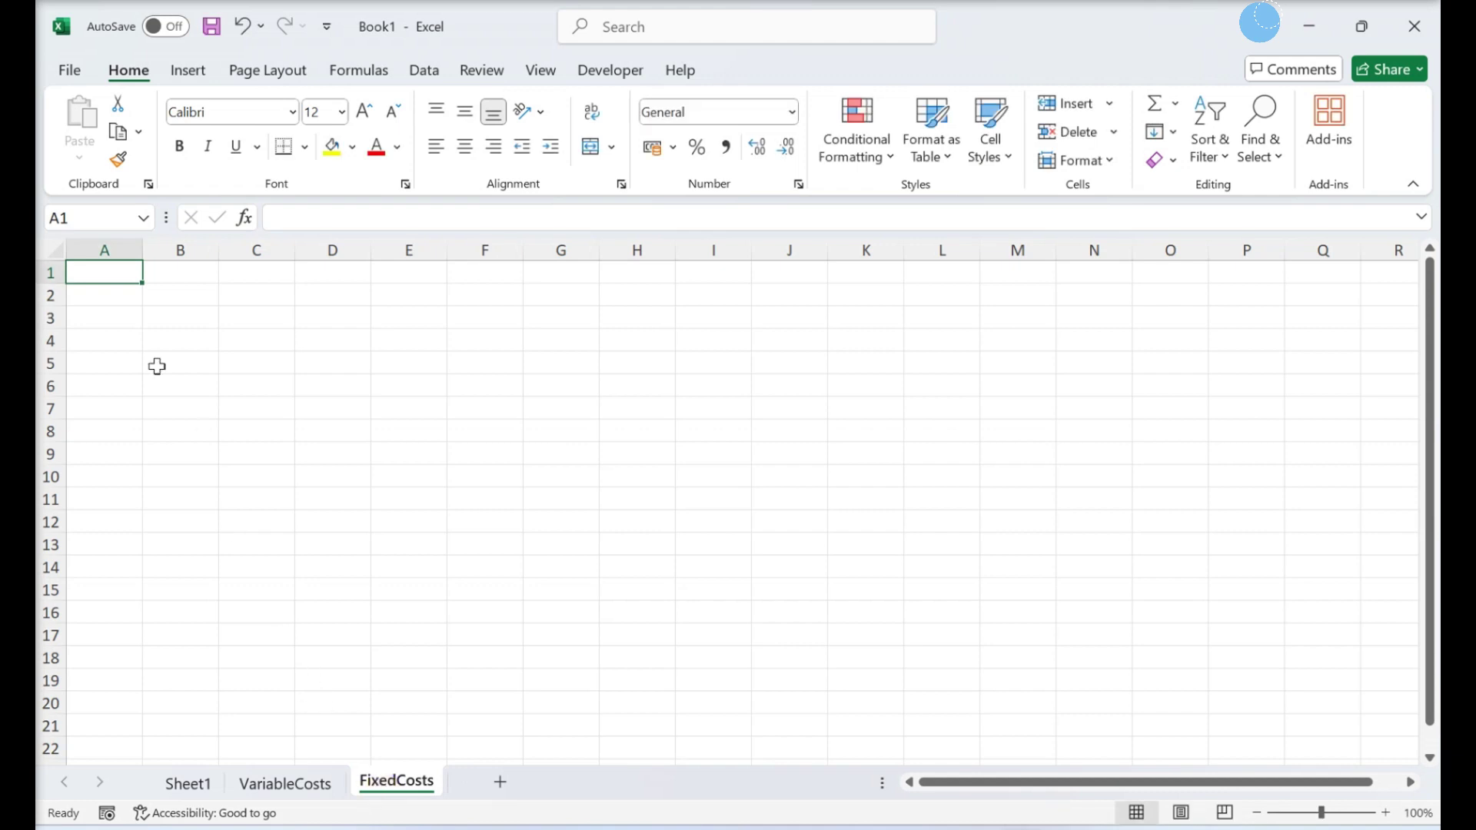
# Step: Enter the headers Description and Amount in A1 and B1 of FixedCosts and widen columns A and B
pyautogui.click(109, 270)
pyautogui.write('Description')
pyautogui.press('Tab')
pyautogui.write('Amount')
pyautogui.press('Return')
pyautogui.moveTo(101, 247); pyautogui.dragTo(180, 249)
pyautogui.moveTo(218, 250); pyautogui.dragTo(269, 599)
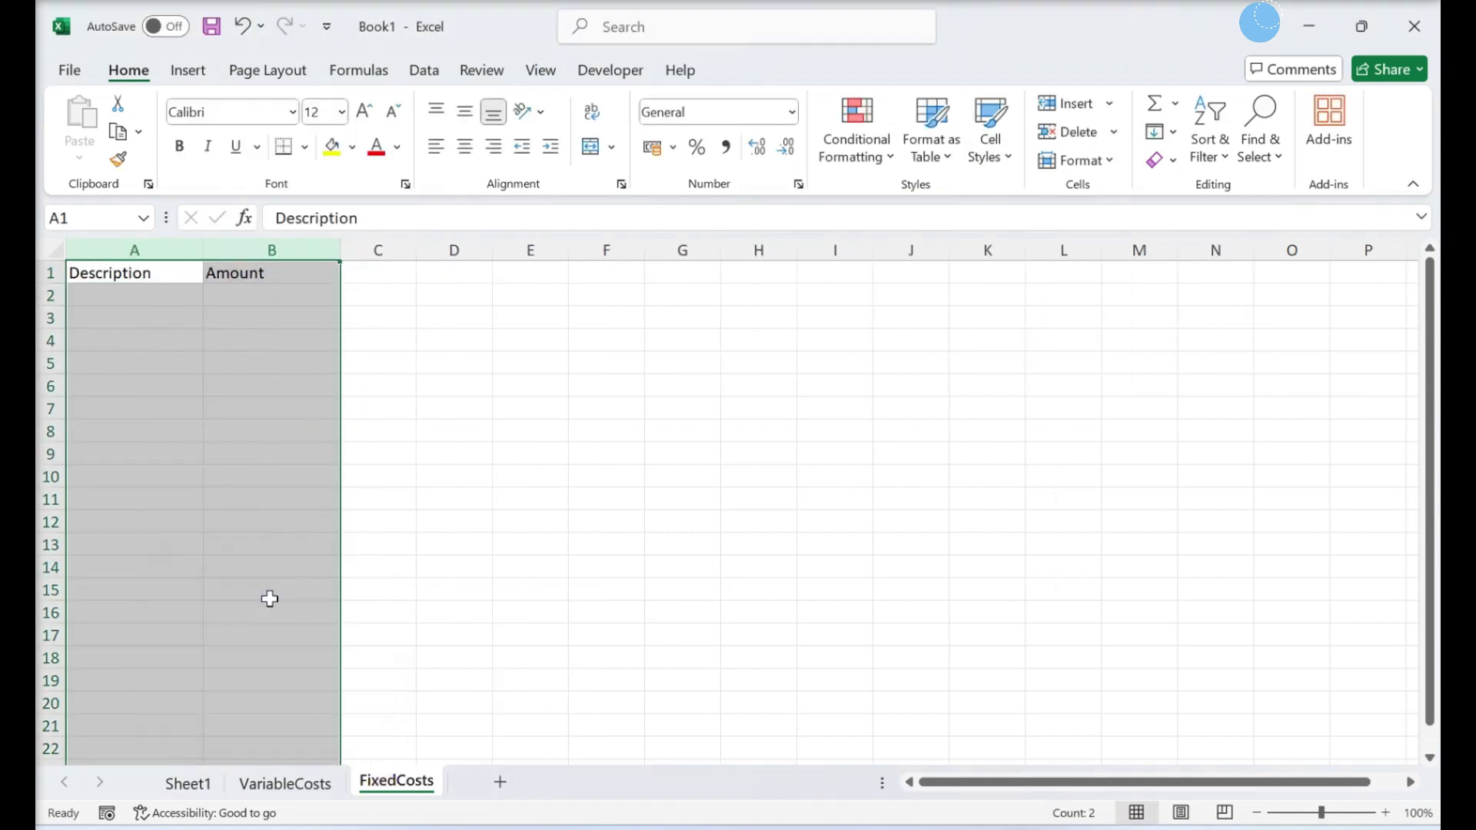
# Step: List the fixed costs Rent, Advertising and Handling in A2 to A4
pyautogui.click(109, 293)
pyautogui.write('Rent')
pyautogui.press('Return')
pyautogui.write('Advertising')
pyautogui.press('Return')
pyautogui.write('Handling')
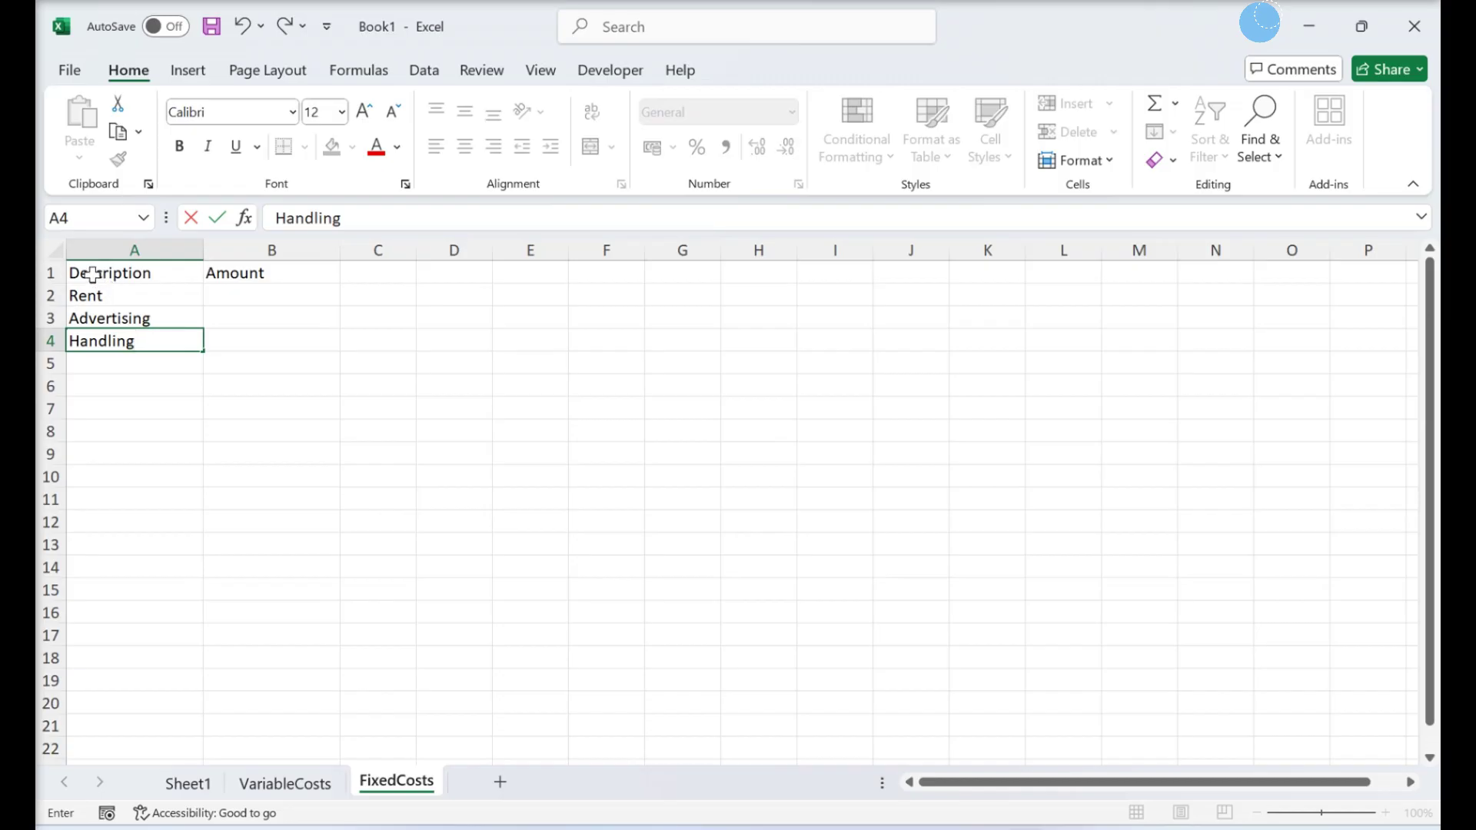
# Step: Format A1:B4 of the FixedCosts sheet as a light orange-header table with headers
pyautogui.moveTo(91, 274); pyautogui.dragTo(210, 336)
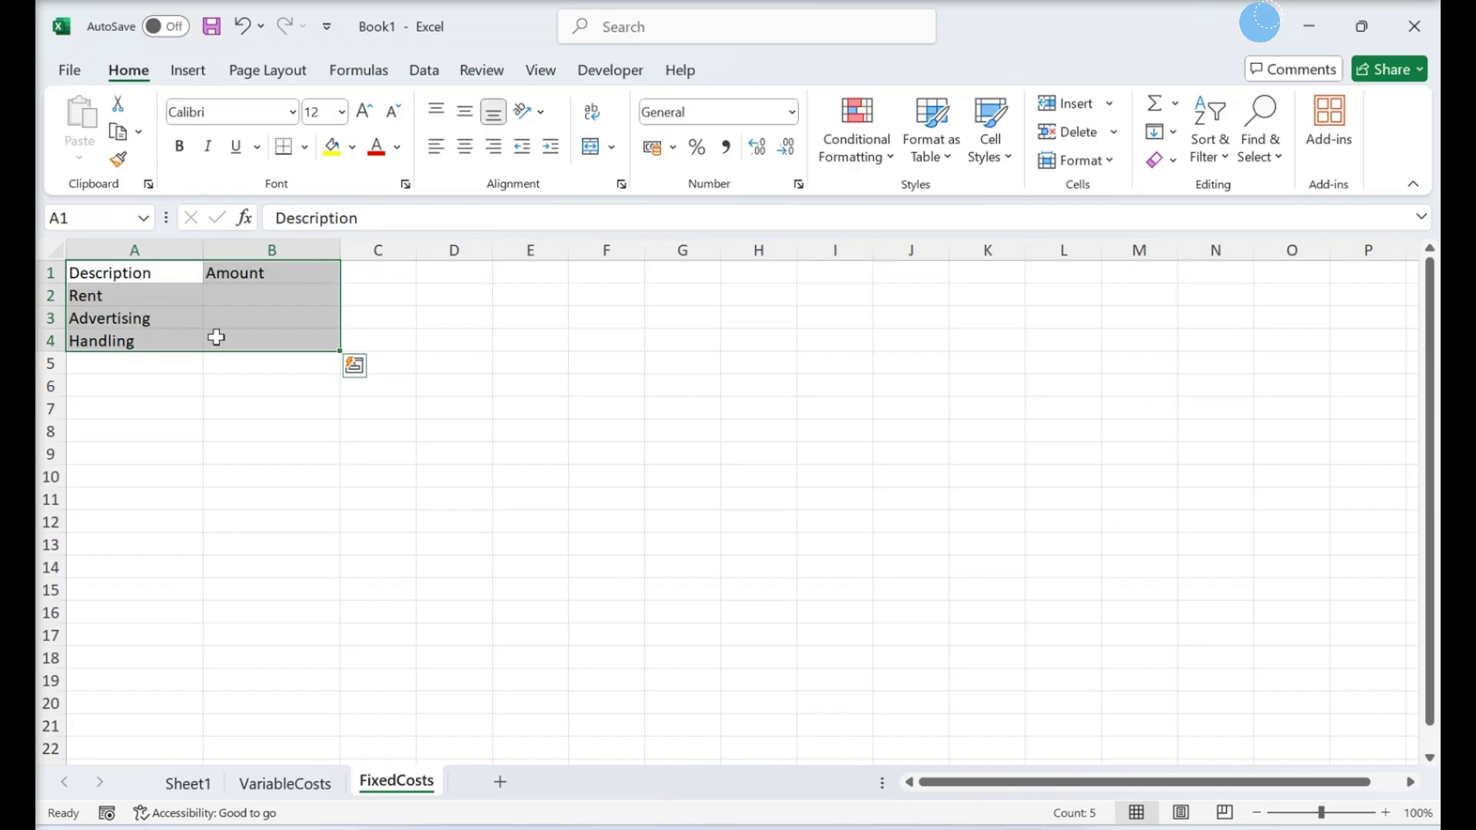
pyautogui.click(930, 143)
pyautogui.click(1087, 284)
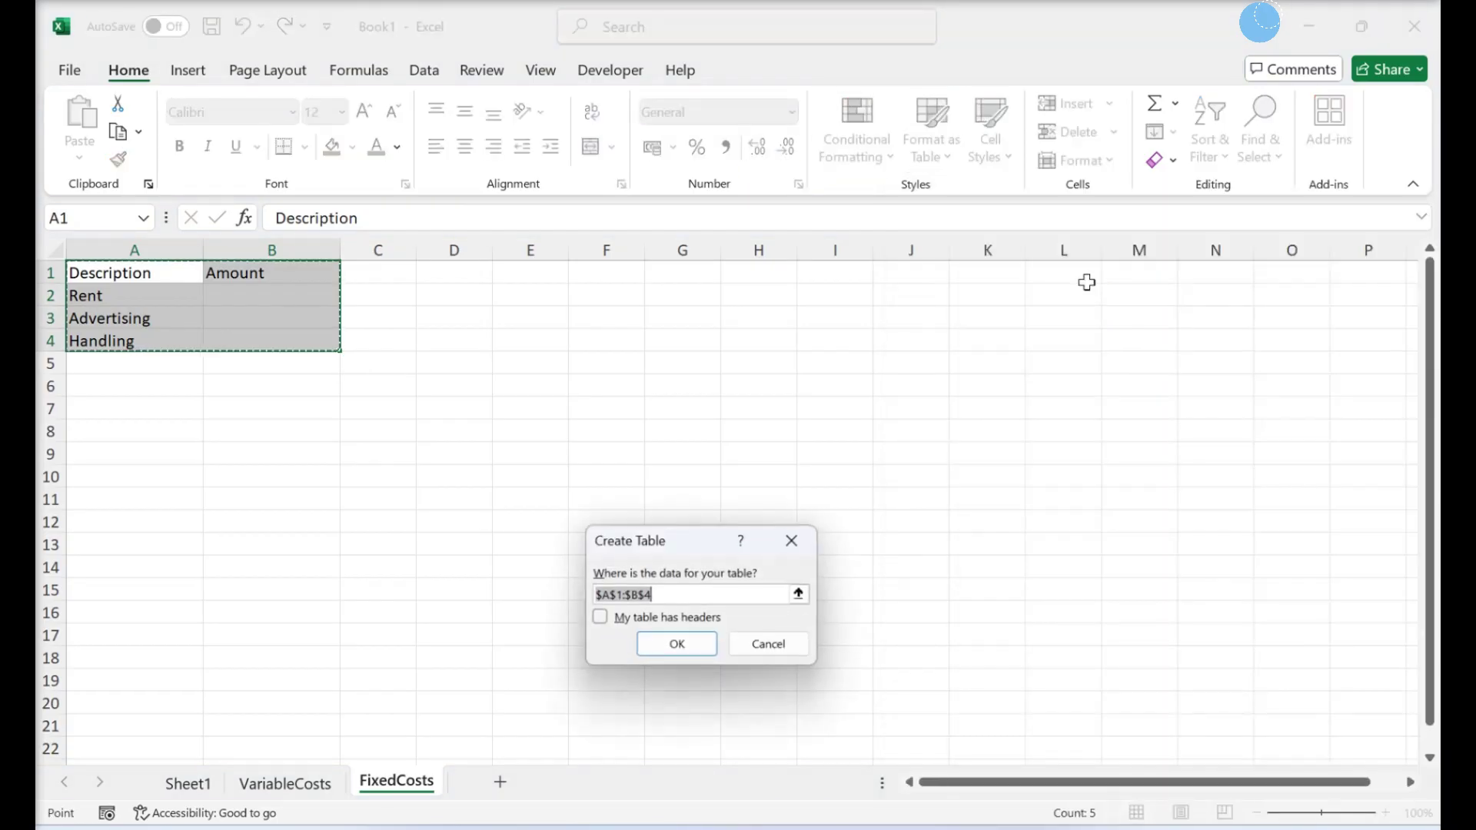
pyautogui.click(600, 619)
pyautogui.click(677, 648)
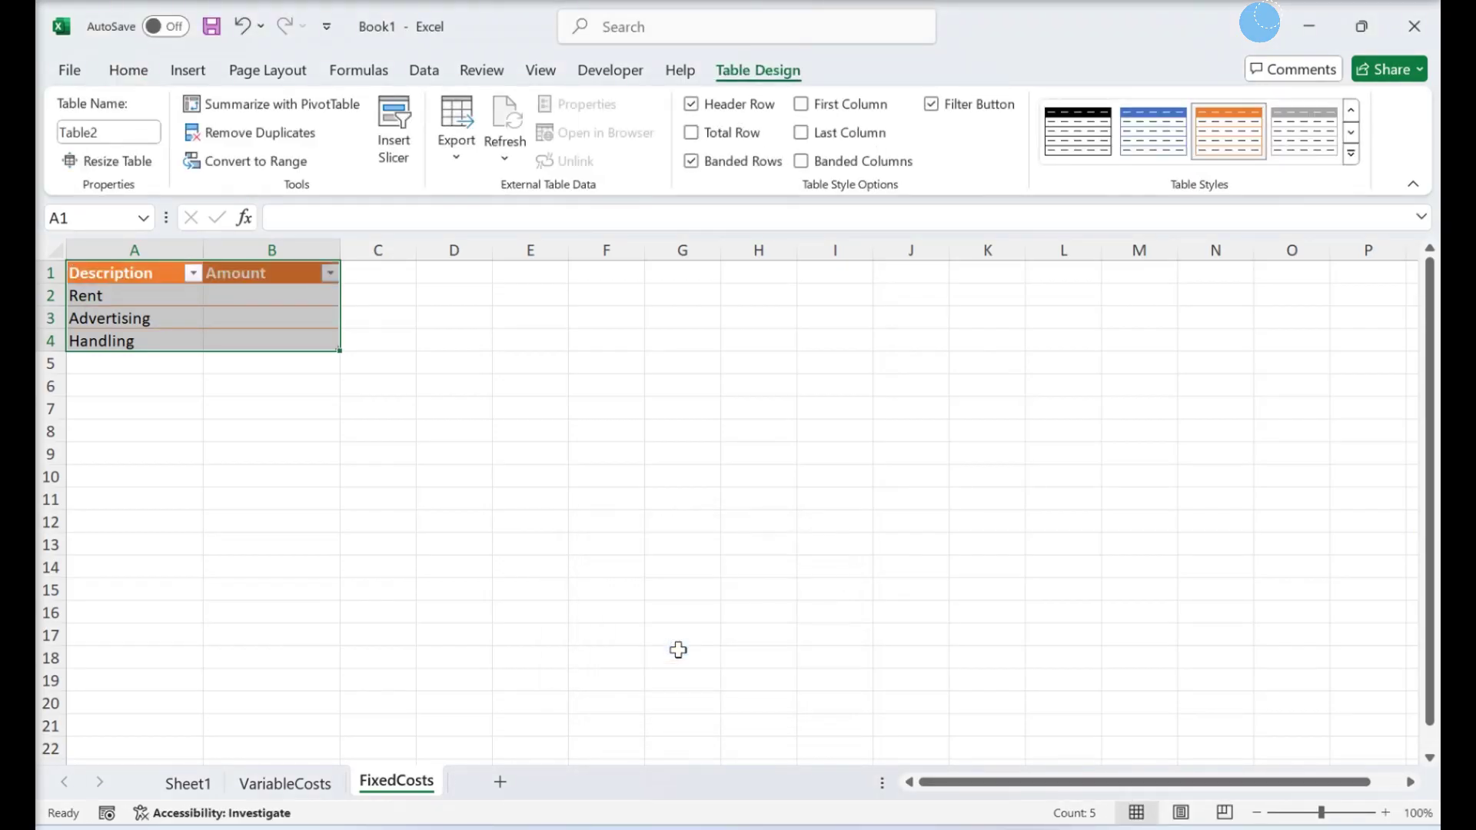
# Step: Rename Sheet1 as BEP
pyautogui.click(204, 783)
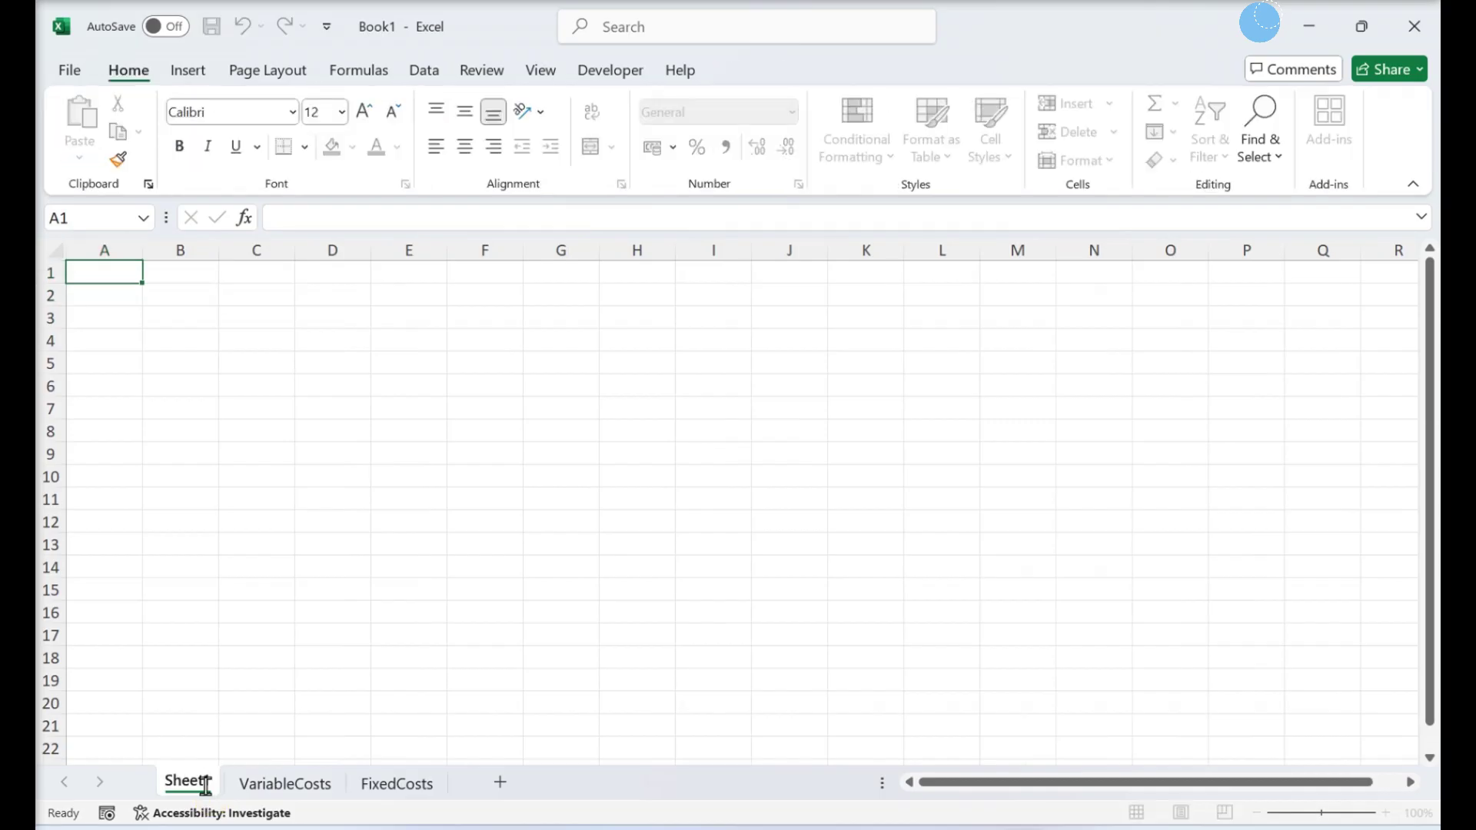
pyautogui.doubleClick(204, 783)
pyautogui.press('BackSpace')
pyautogui.press('capslock')
pyautogui.write('BEP')
pyautogui.press('Return')
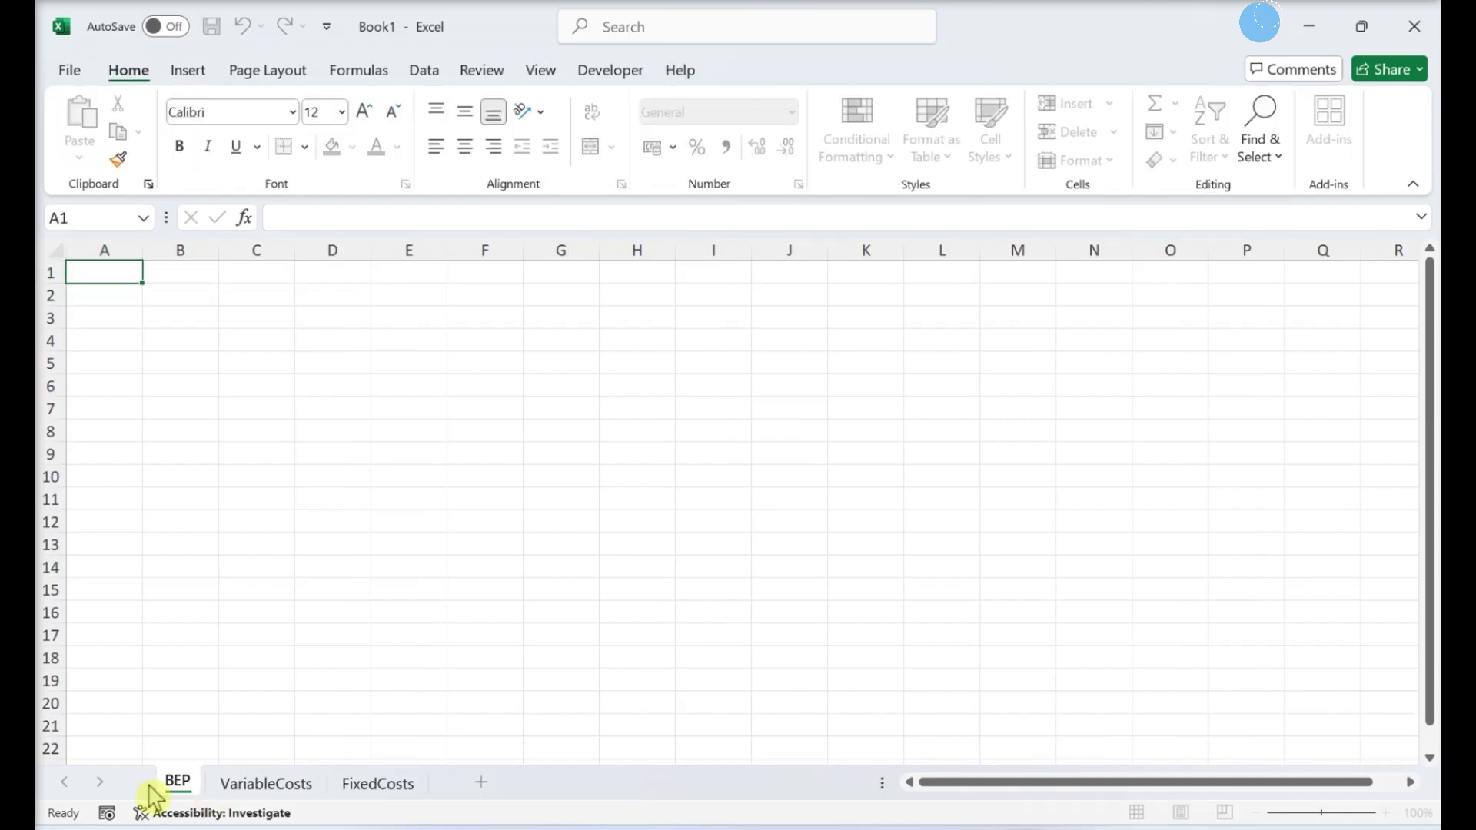
# Step: Enter Sales in A1 of the BEP sheet, with Price per unit in B2 and Units Sold in B3
pyautogui.press('capslock')
pyautogui.write('Sales')
pyautogui.press('Return')
pyautogui.press('Right')
pyautogui.write('Price per unit')
pyautogui.press('Return')
pyautogui.write('Uni')
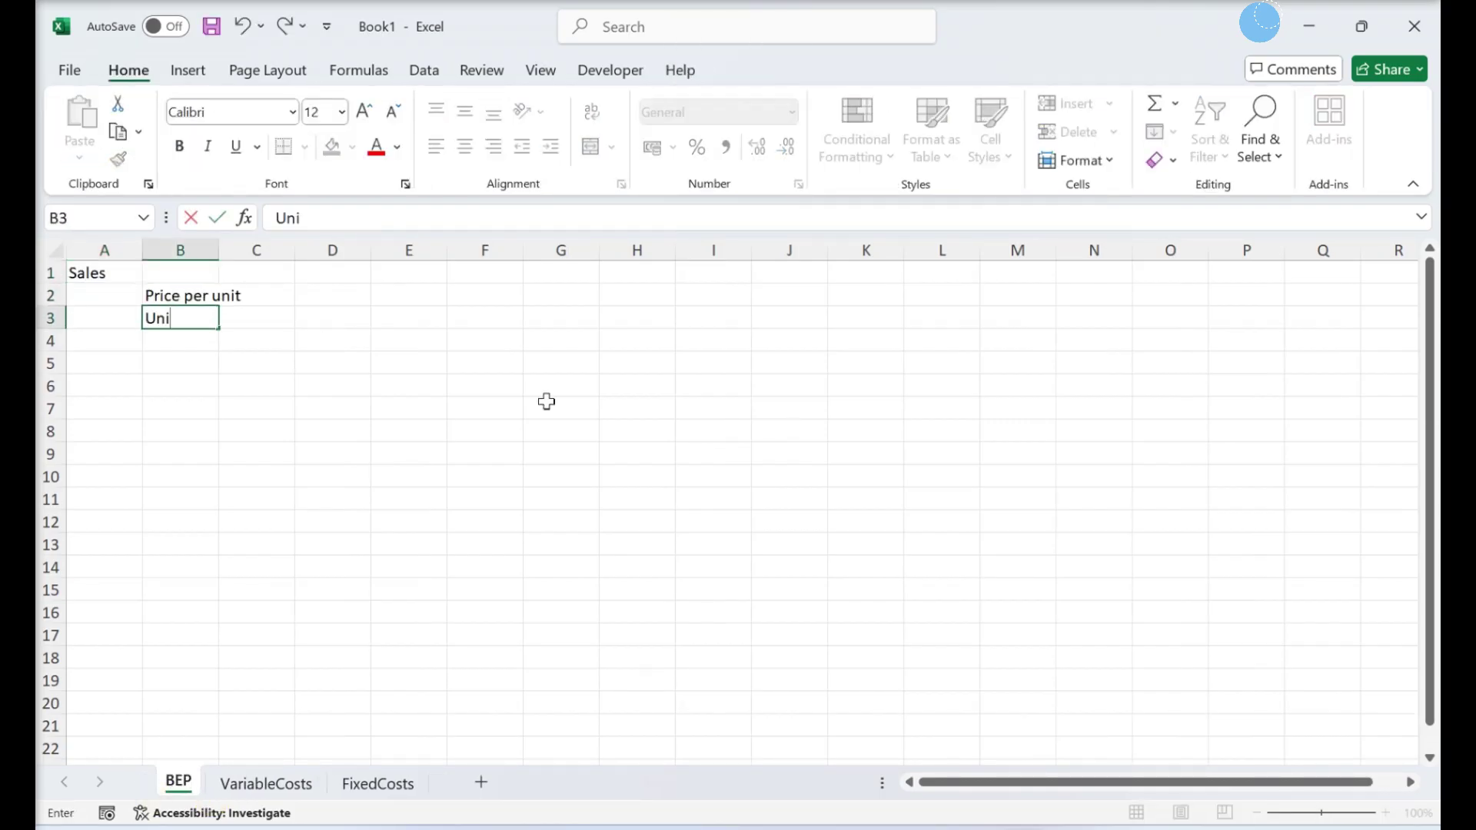
pyautogui.write('ts Sold')
# Step: Enter Costs in A4, with Variable Costs in B5 and Fixed Costs in B6
pyautogui.press('Left')
pyautogui.write('Costs')
pyautogui.press('Right')
pyautogui.write('Variable Costs Fixed Costs')
# Step: Enter Revenue in A7, with Unit Margin in B8 and Gross Margin in B9
pyautogui.press('Left')
pyautogui.write('Revenue')
pyautogui.press('Right')
pyautogui.write('Unit Margin Gross Margin')
# Step: Enter BEP in A10, with Units in B11
pyautogui.press('Left')
pyautogui.write('BEP')
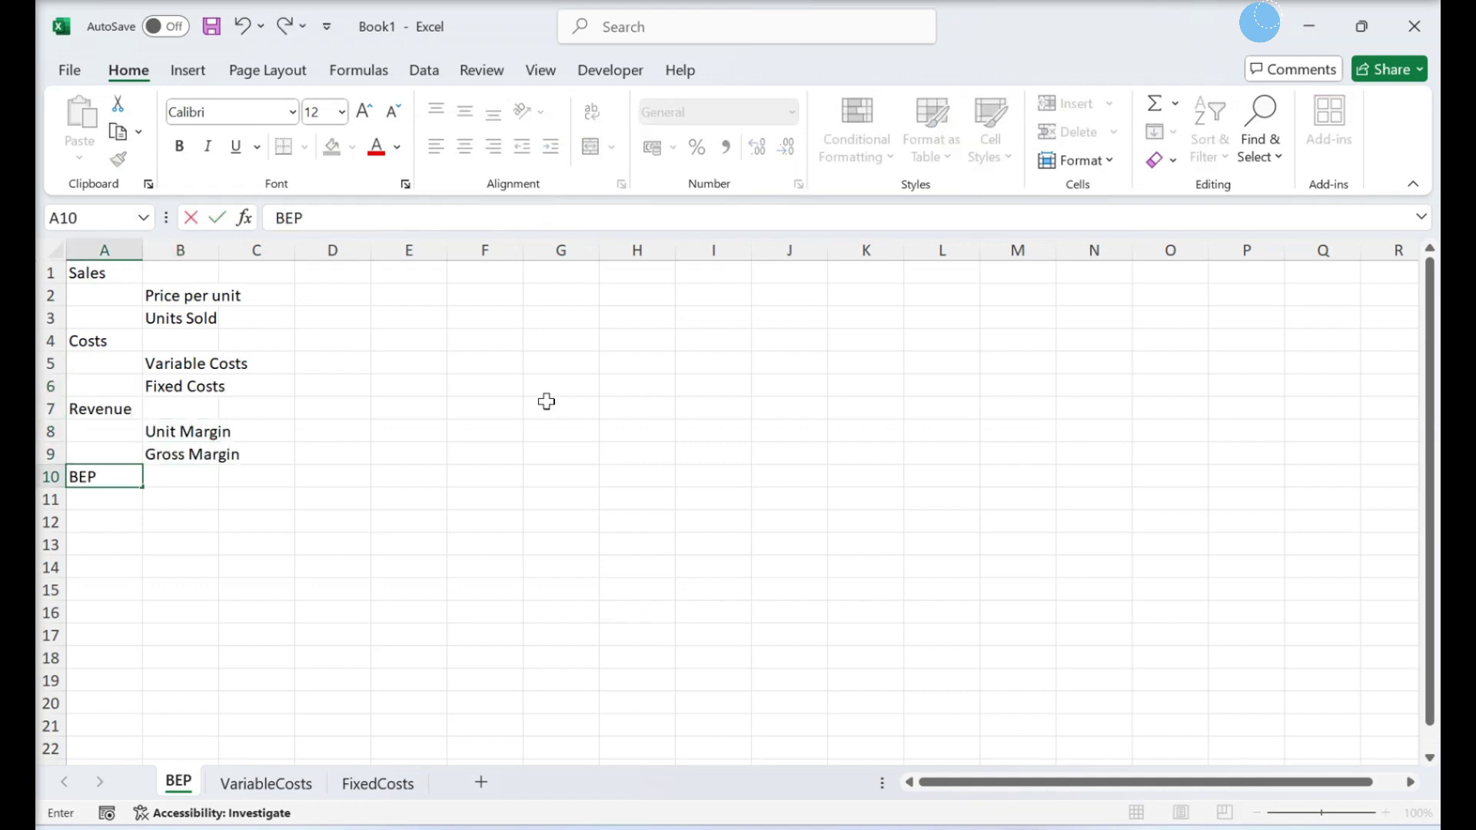
pyautogui.press('Return')
pyautogui.press('Right')
pyautogui.write('Units')
pyautogui.press('Return')
# Step: Widen columns A to D and fit columns A and B to their contents
pyautogui.moveTo(103, 250); pyautogui.dragTo(614, 250)
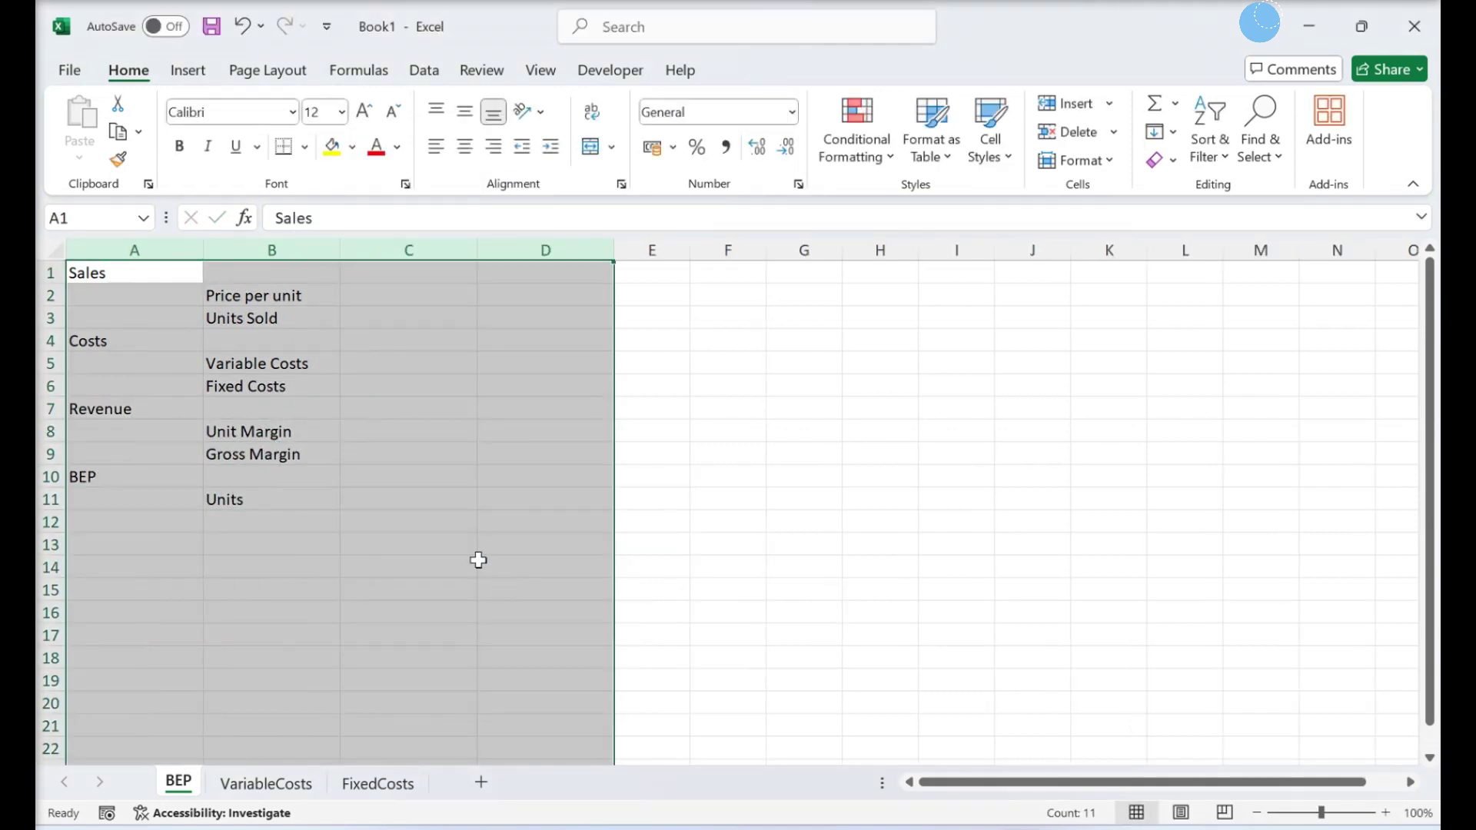
pyautogui.doubleClick(205, 255)
# Step: Format the price, cost and margin cells C2, C5, C6, C8 and C9 as Currency
pyautogui.click(316, 296)
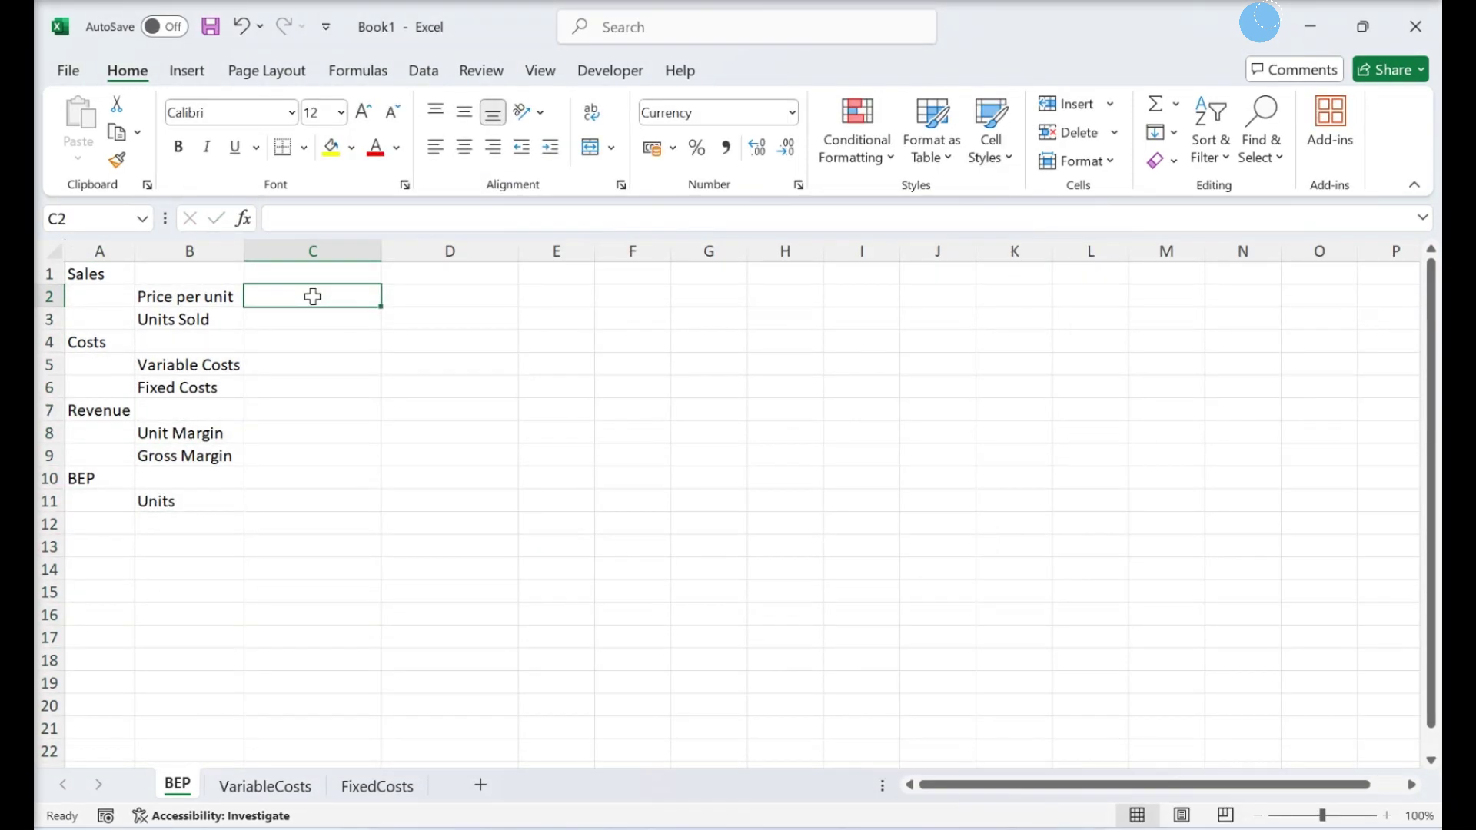
pyautogui.keyDown('ctrl'); pyautogui.click(300, 366); pyautogui.keyUp('ctrl')
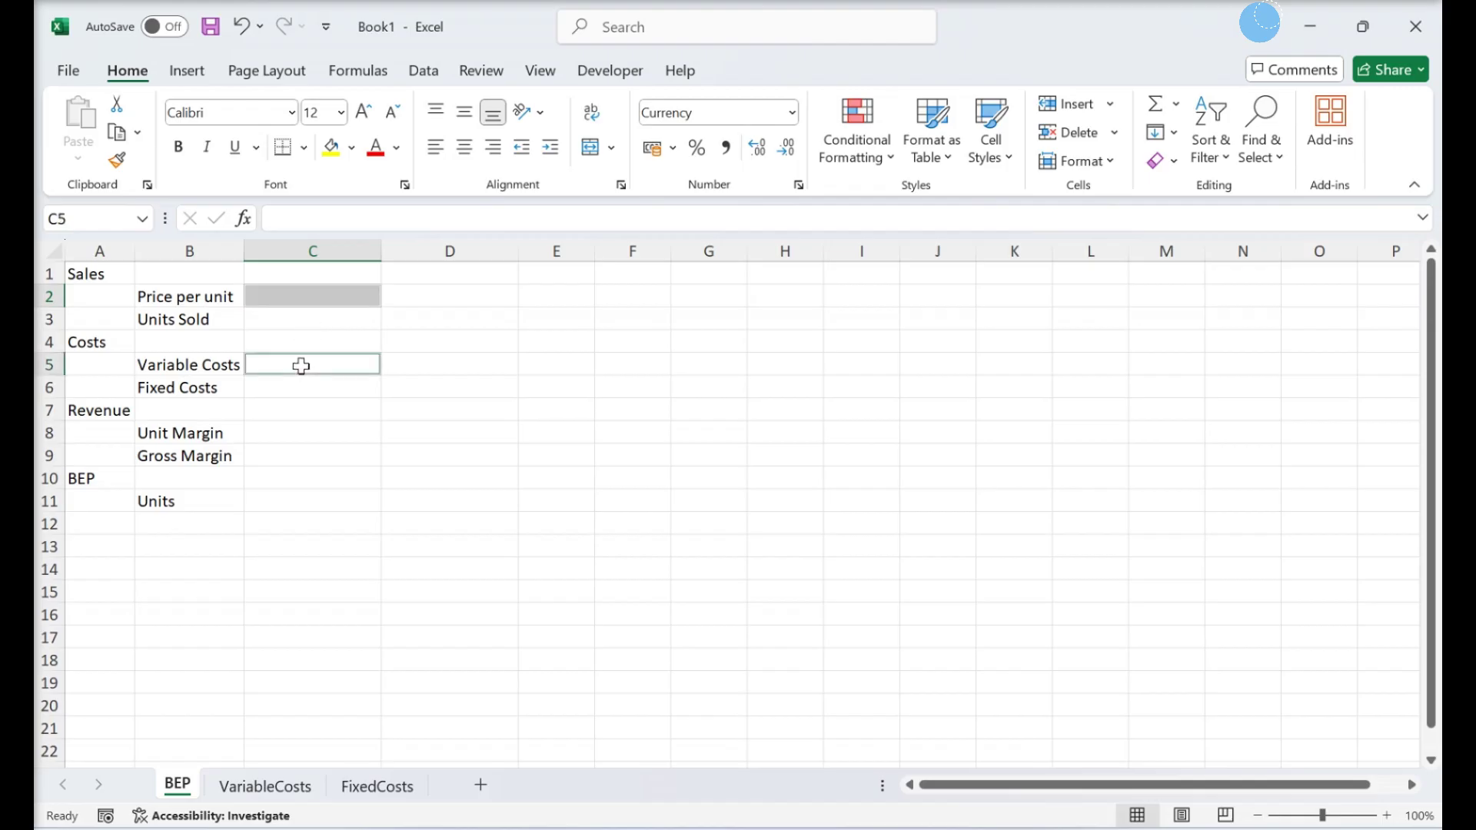
pyautogui.keyDown('ctrl'); pyautogui.click(301, 393); pyautogui.keyUp('ctrl')
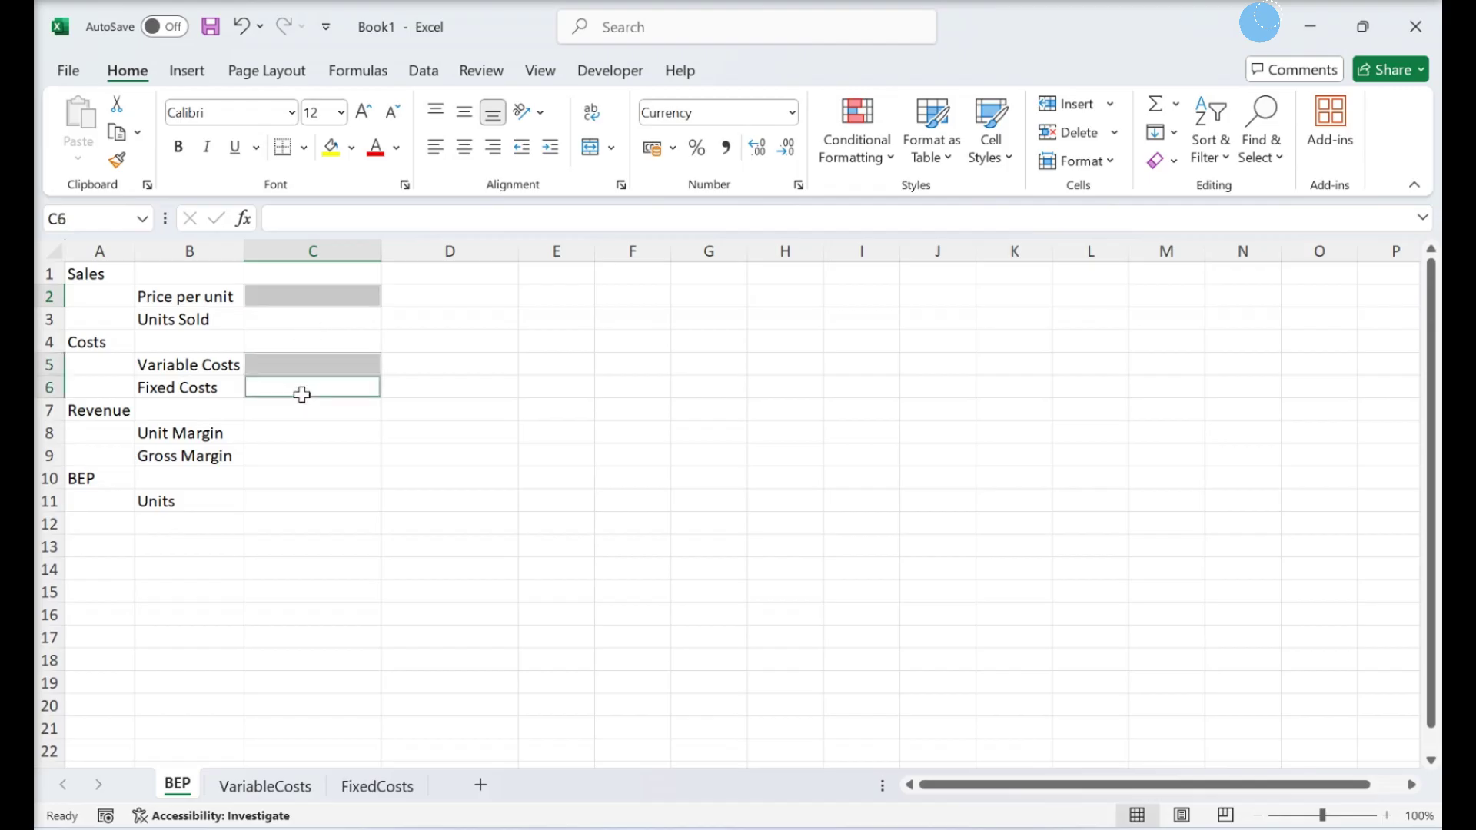
pyautogui.keyDown('ctrl'); pyautogui.click(301, 430); pyautogui.keyUp('ctrl')
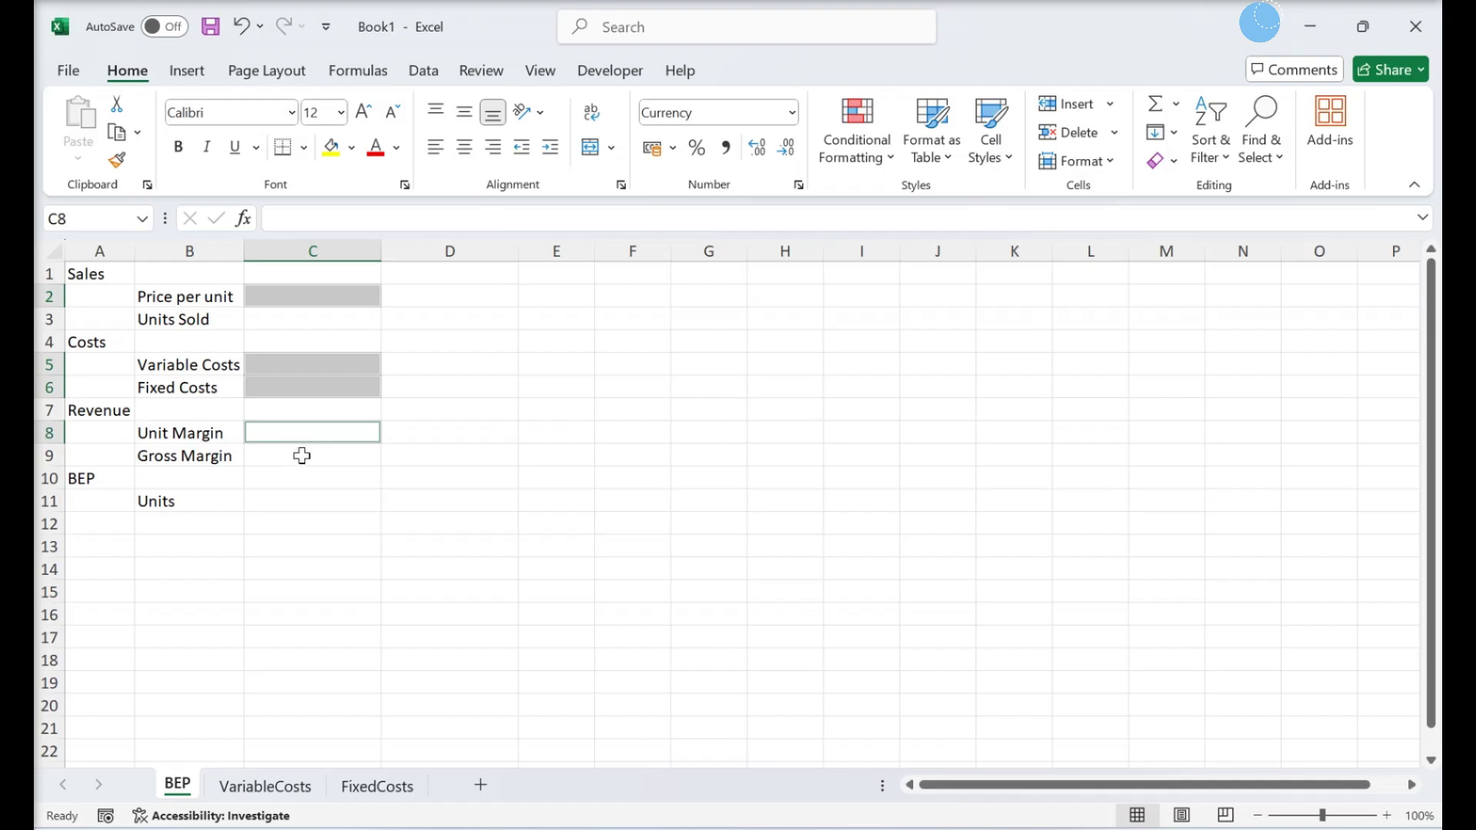
pyautogui.keyDown('ctrl'); pyautogui.click(301, 456); pyautogui.keyUp('ctrl')
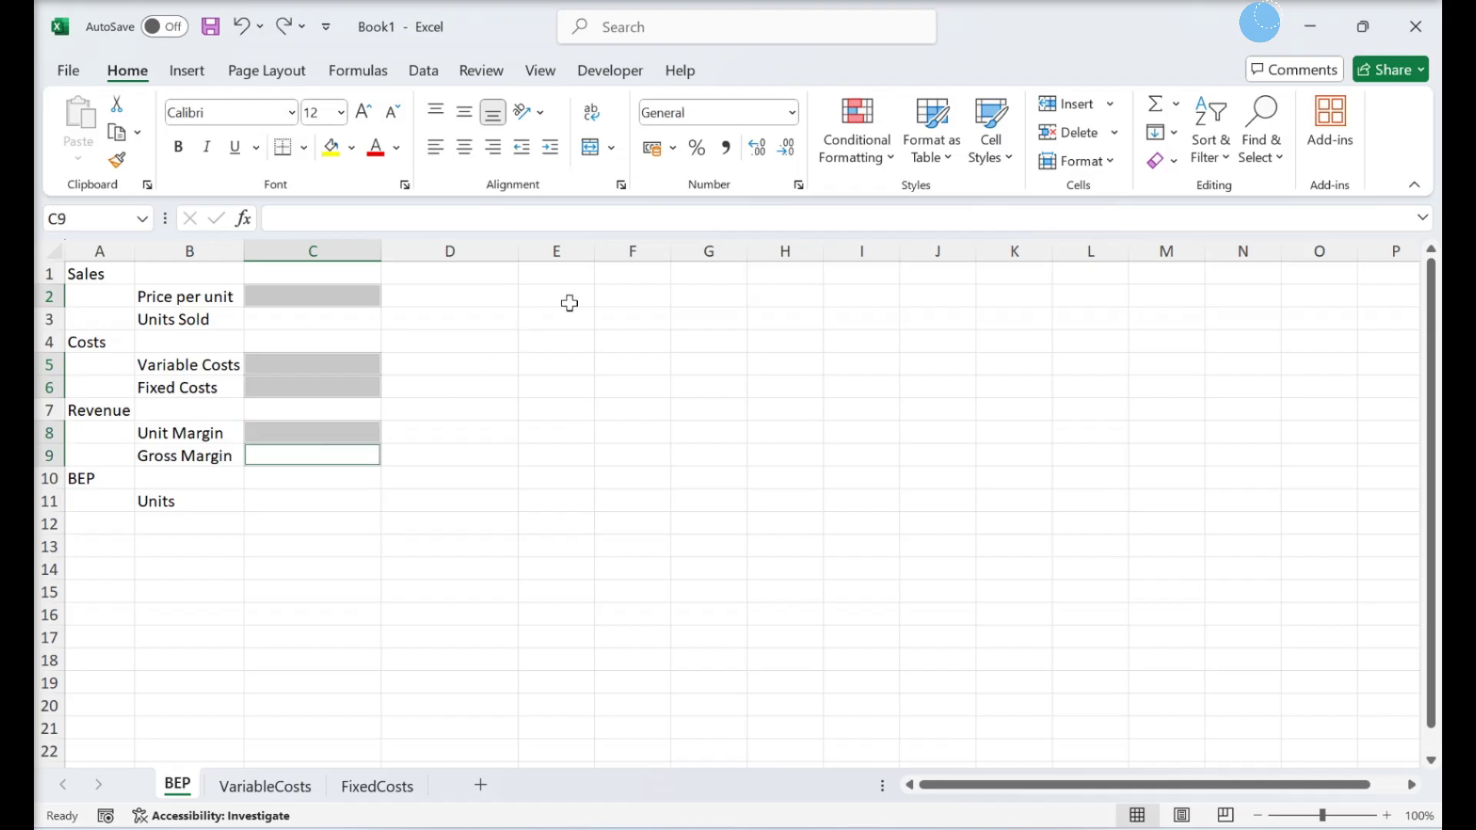
pyautogui.click(791, 114)
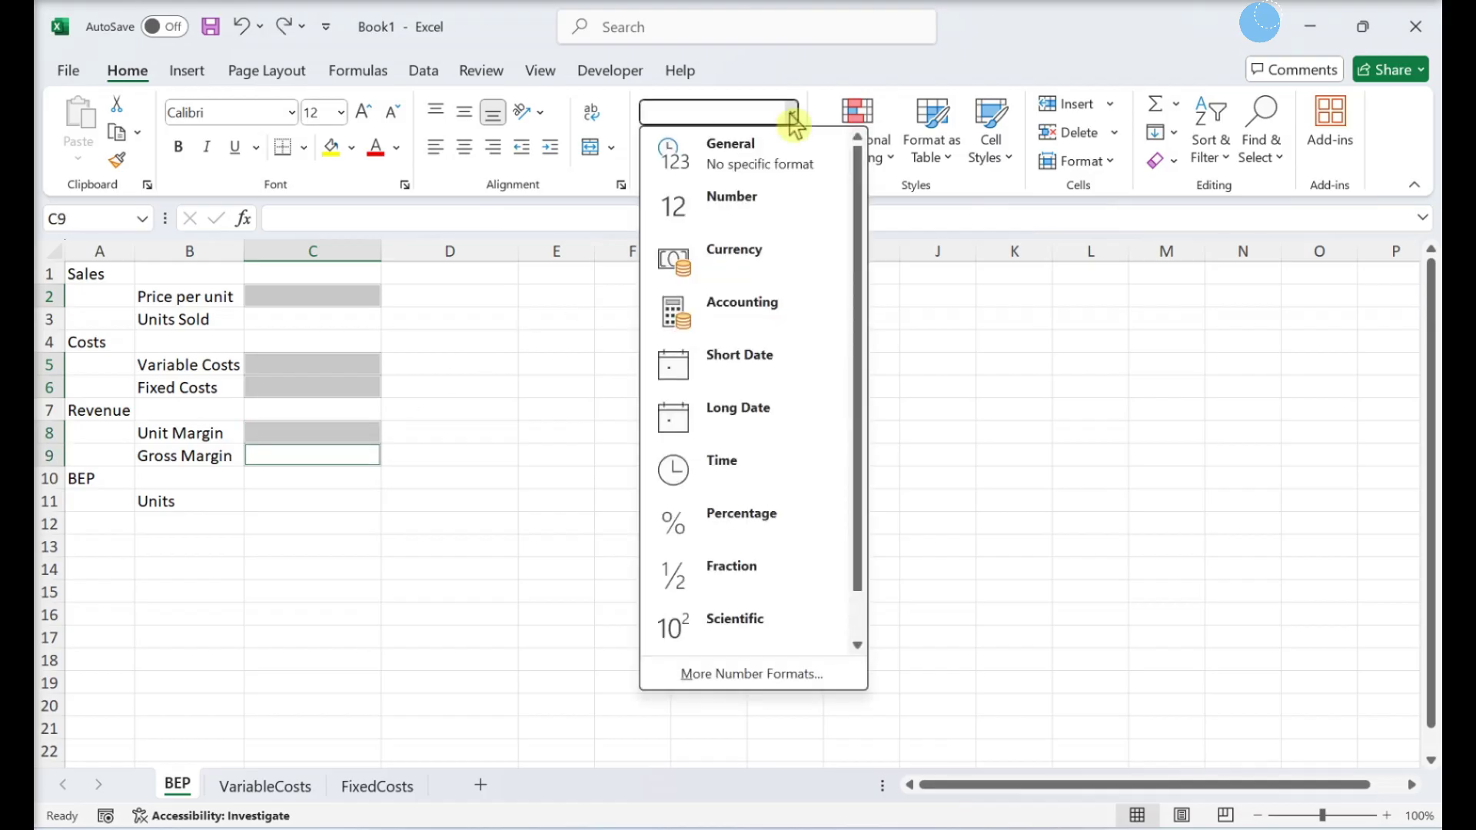
pyautogui.click(749, 255)
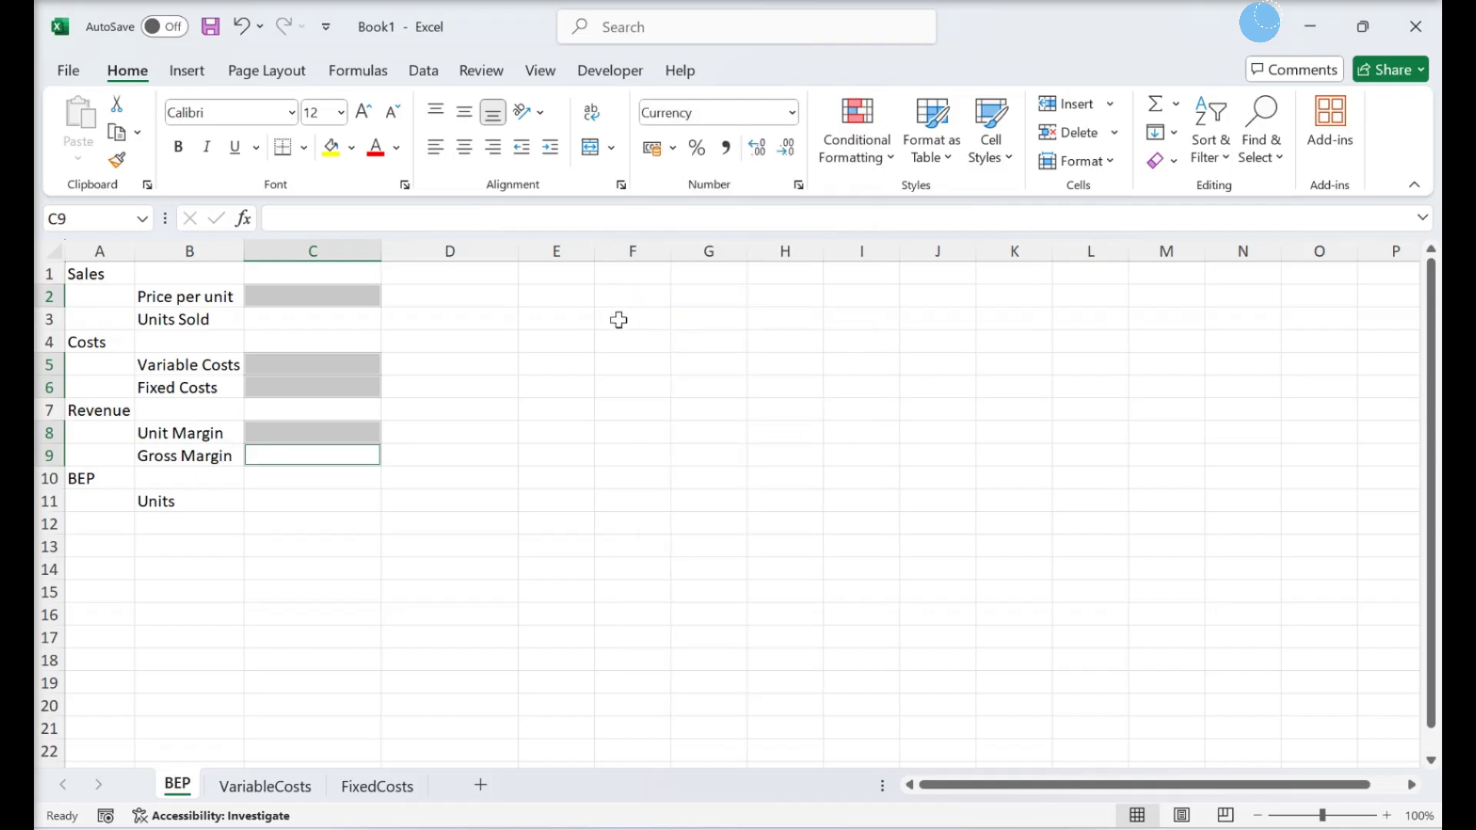
# Step: Format the Units Sold cell C3 and the BEP Units cell C11 as Number with 0 decimal places
pyautogui.click(336, 322)
pyautogui.keyDown('ctrl'); pyautogui.click(303, 496); pyautogui.keyUp('ctrl')
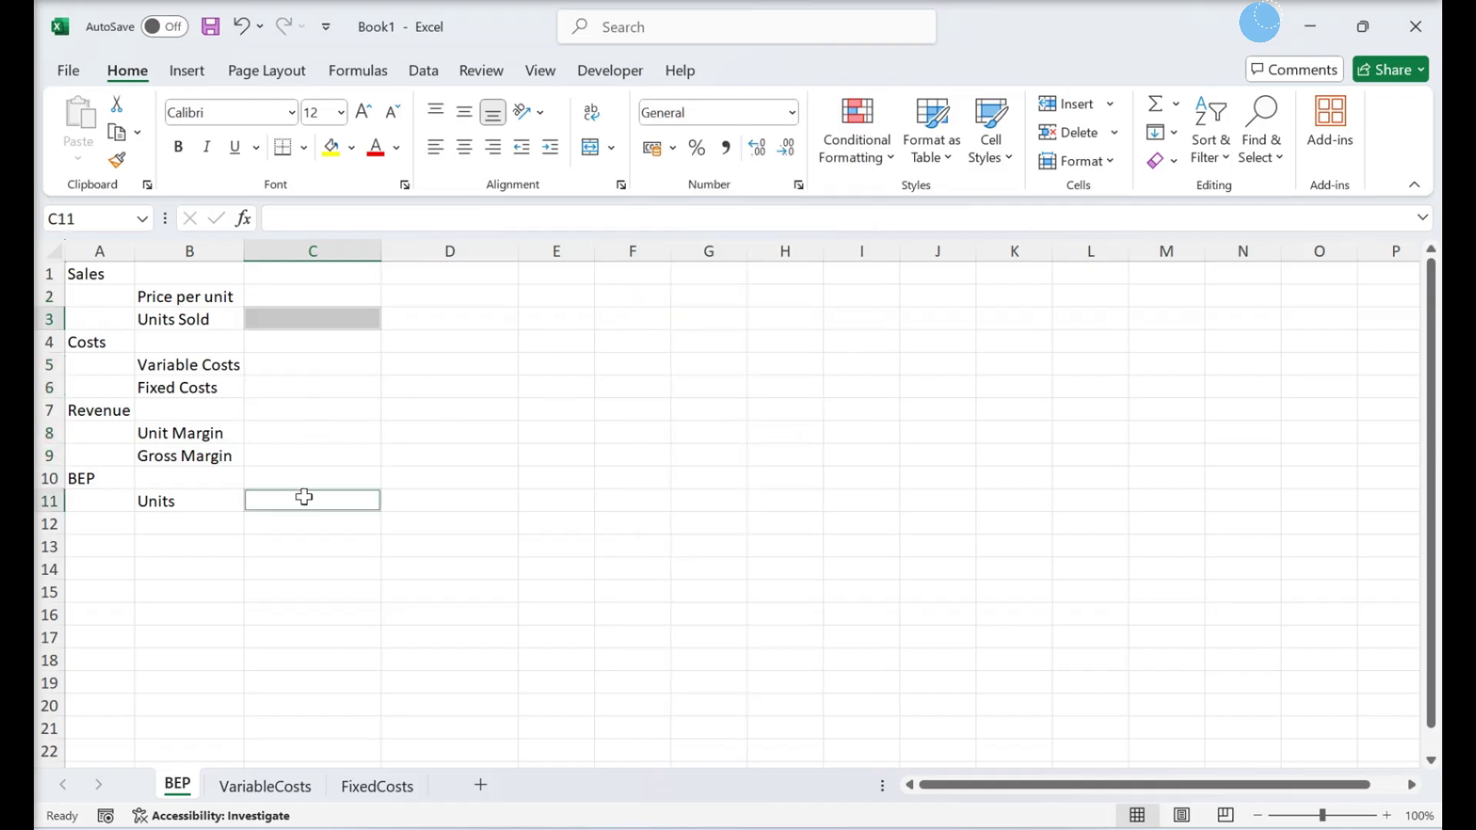
pyautogui.click(793, 116)
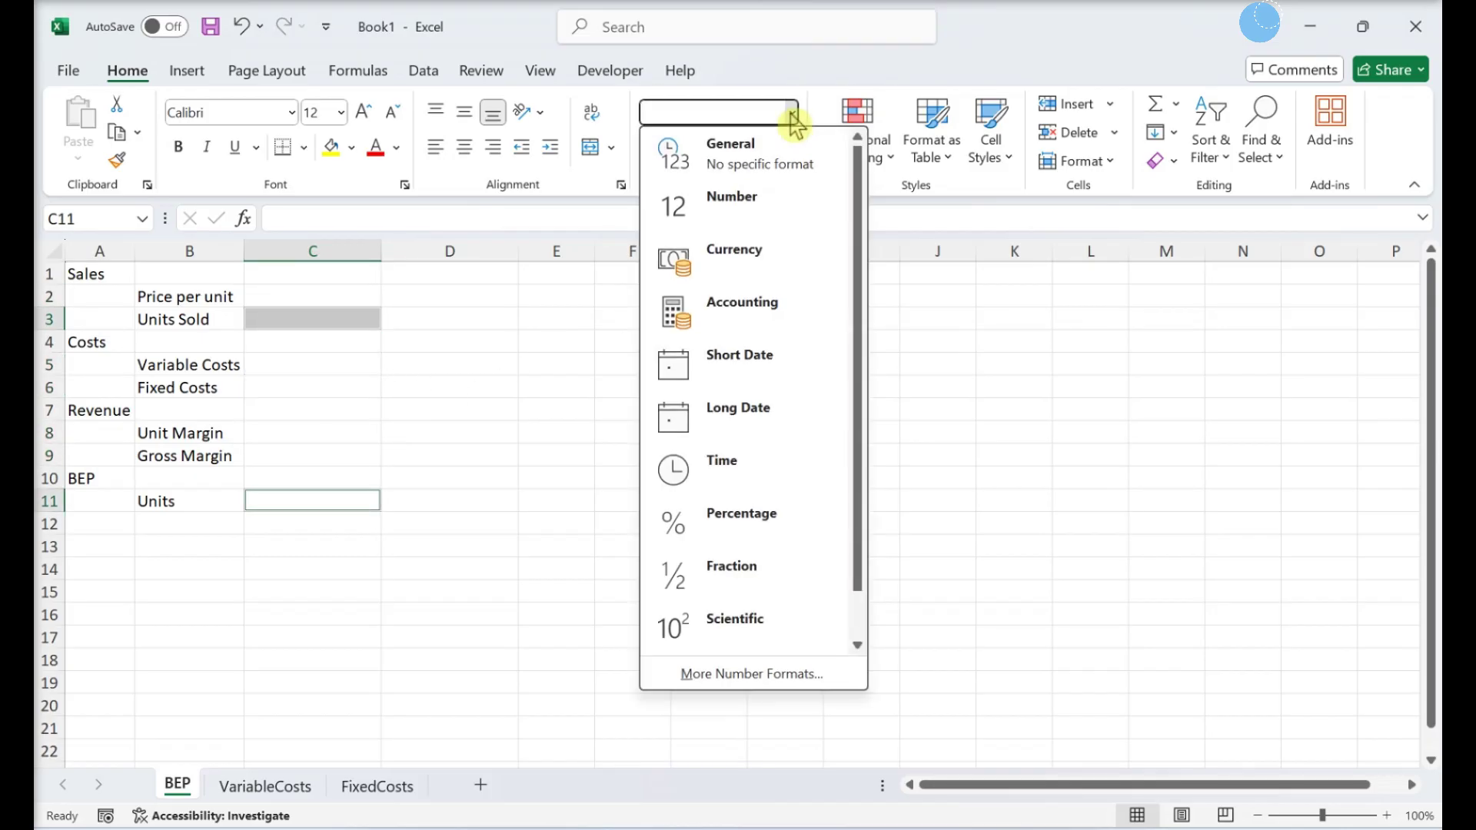
pyautogui.click(687, 681)
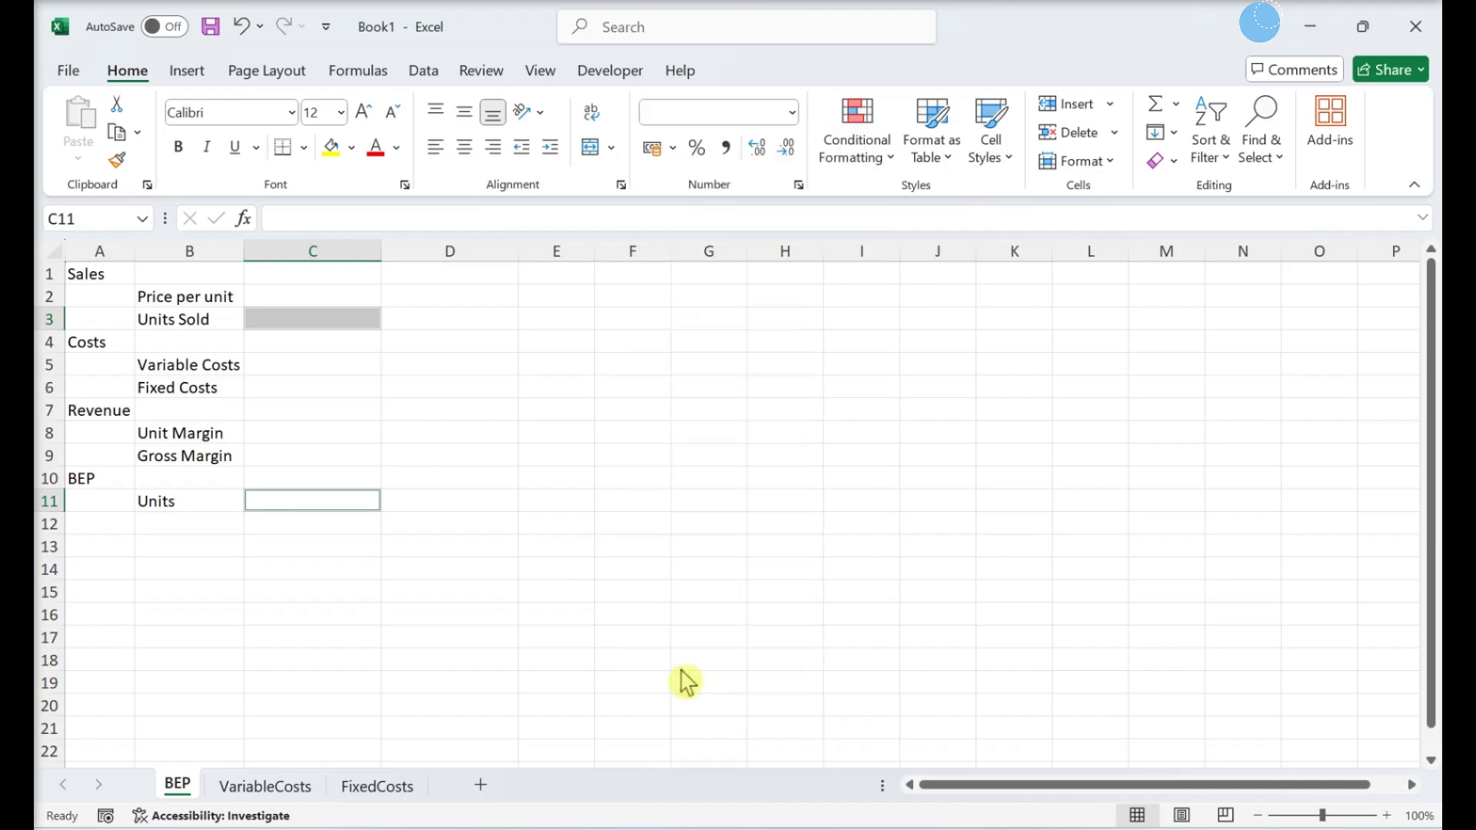
pyautogui.click(529, 376)
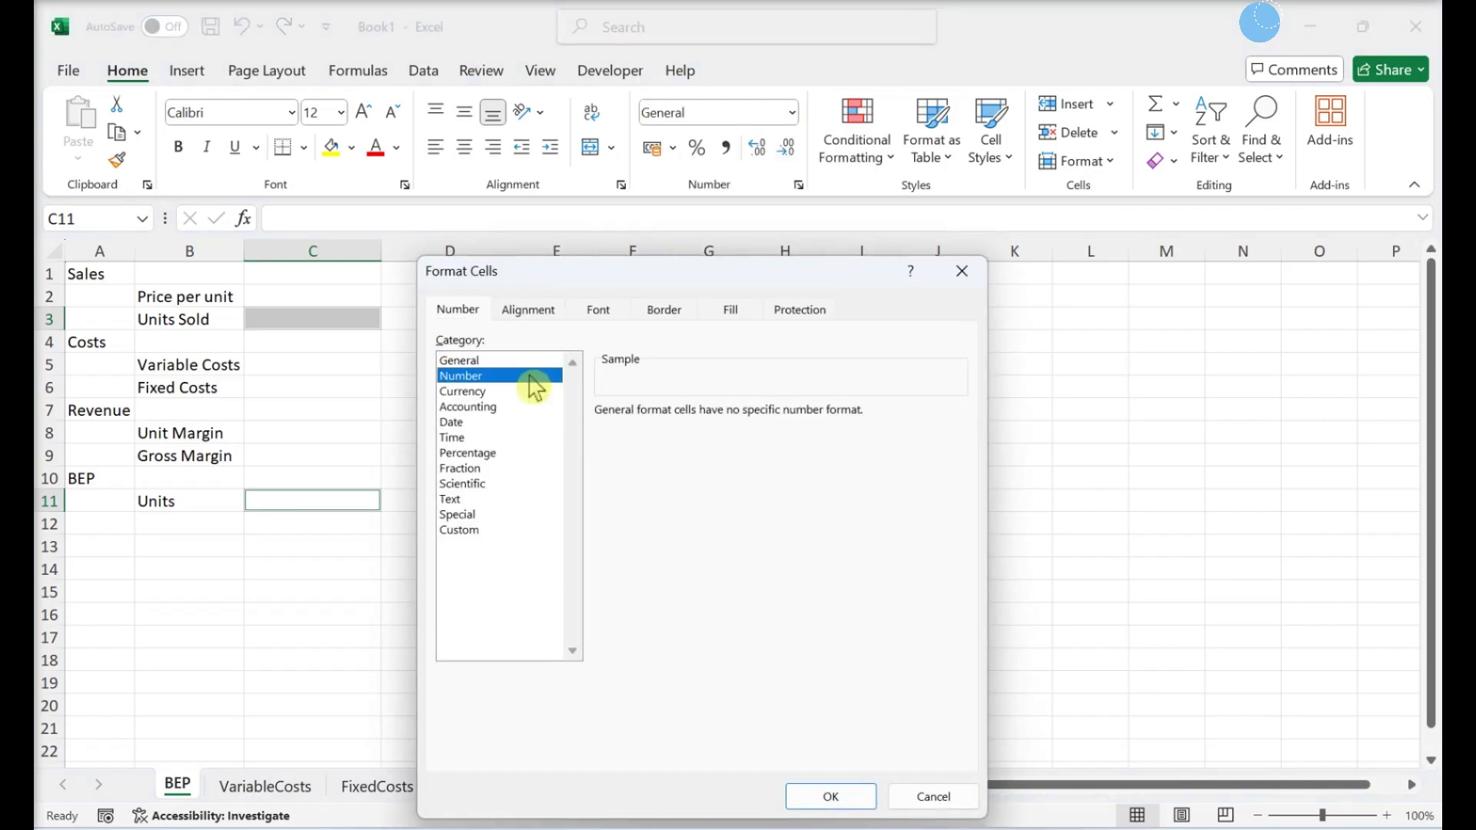
pyautogui.click(743, 420)
pyautogui.click(743, 420)
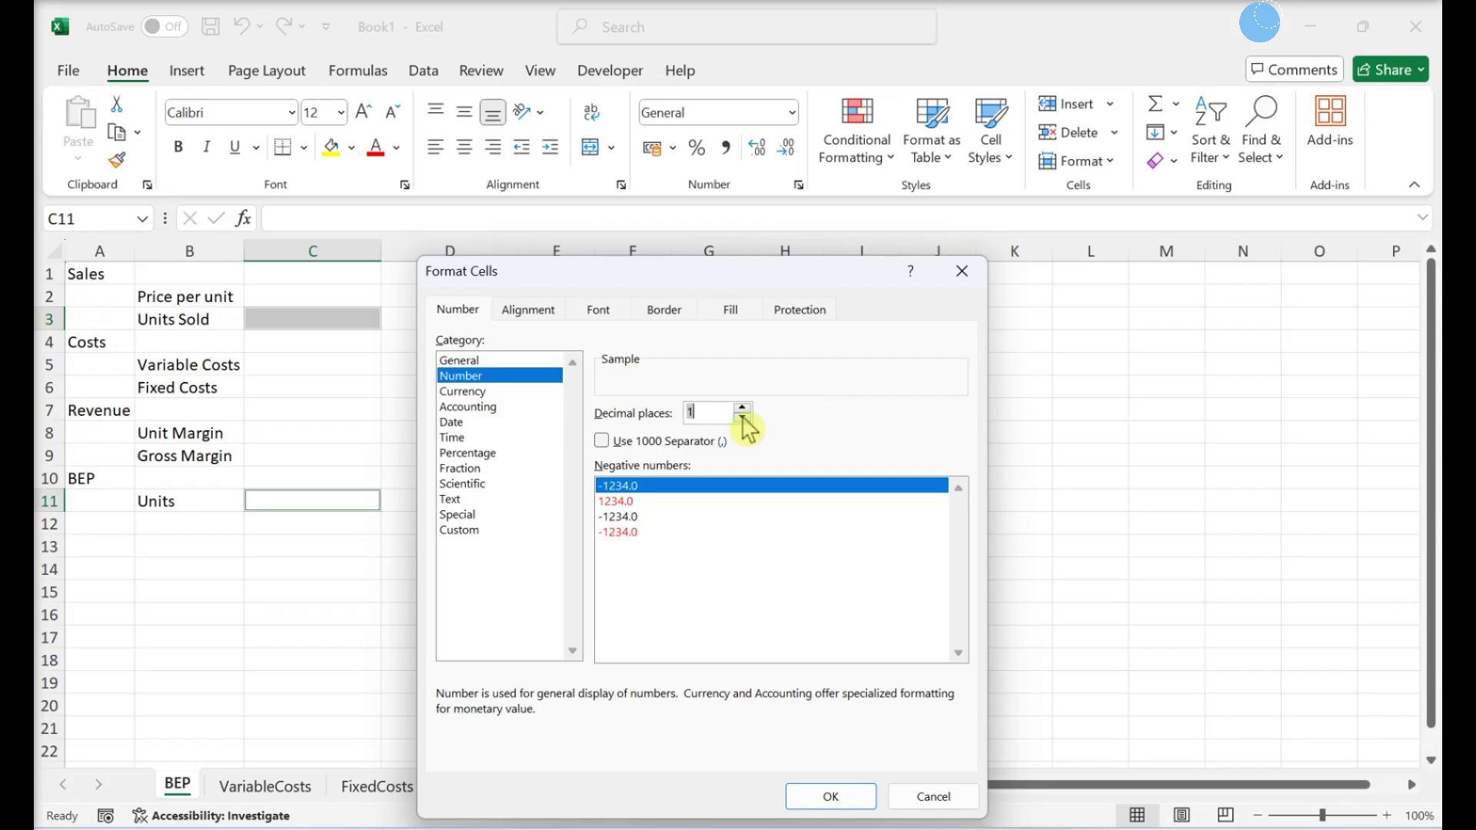
pyautogui.click(830, 797)
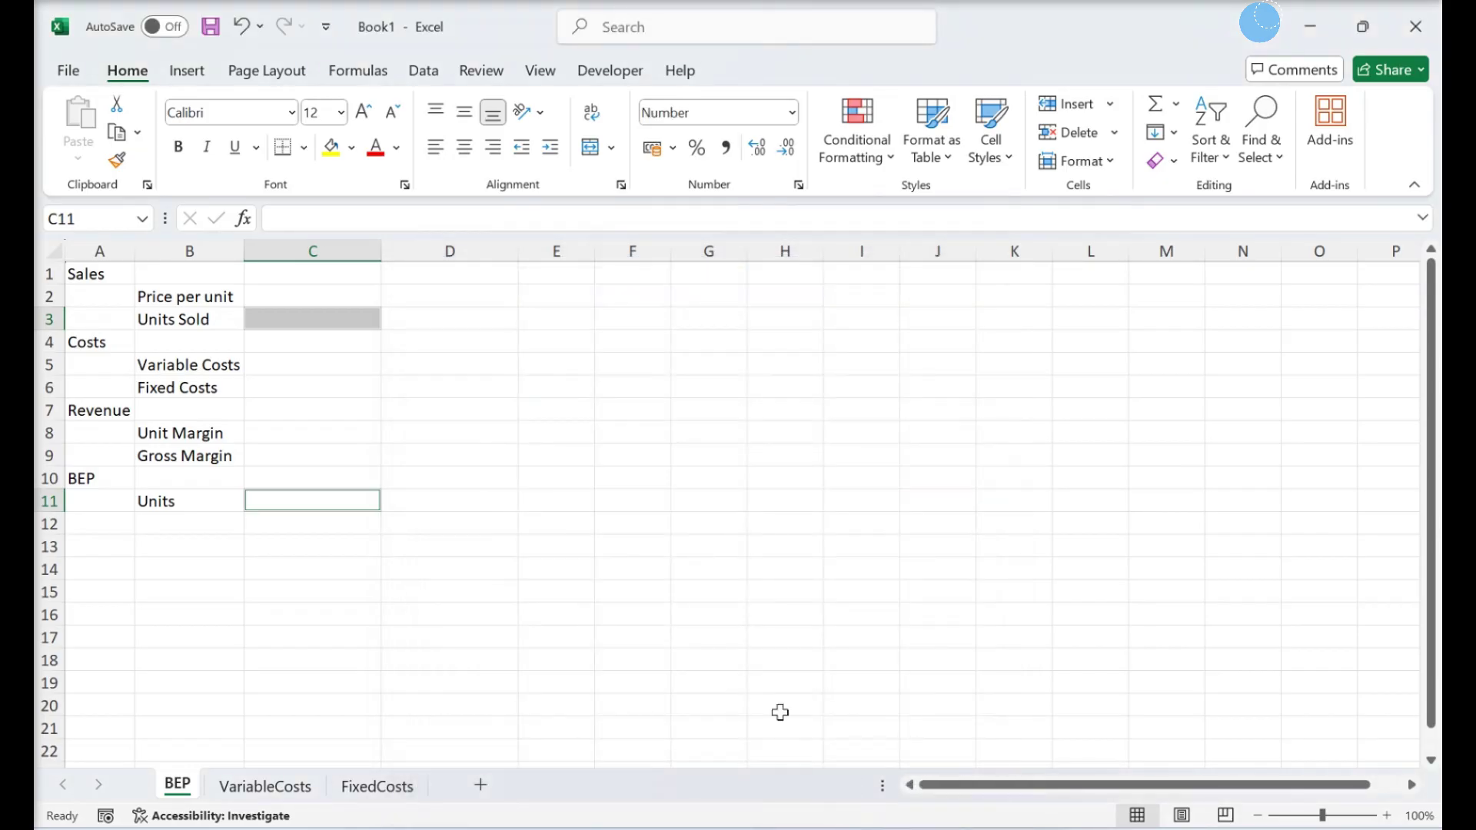
# Step: Create names from the left-column labels for the sales cells B2:C3 and the cost cells B5:C6
pyautogui.moveTo(231, 302); pyautogui.dragTo(377, 327)
pyautogui.click(381, 75)
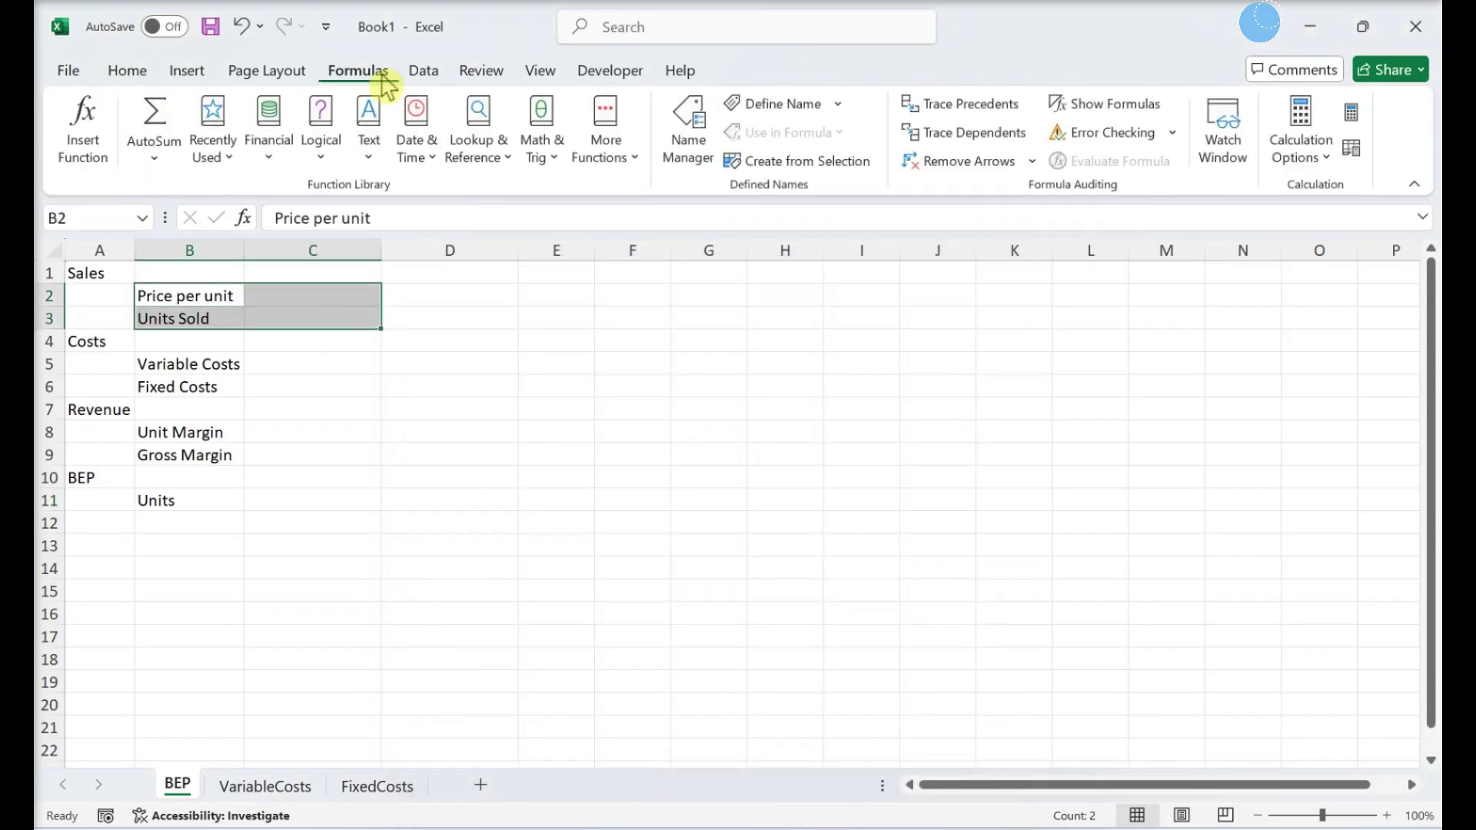
pyautogui.click(768, 160)
pyautogui.click(644, 624)
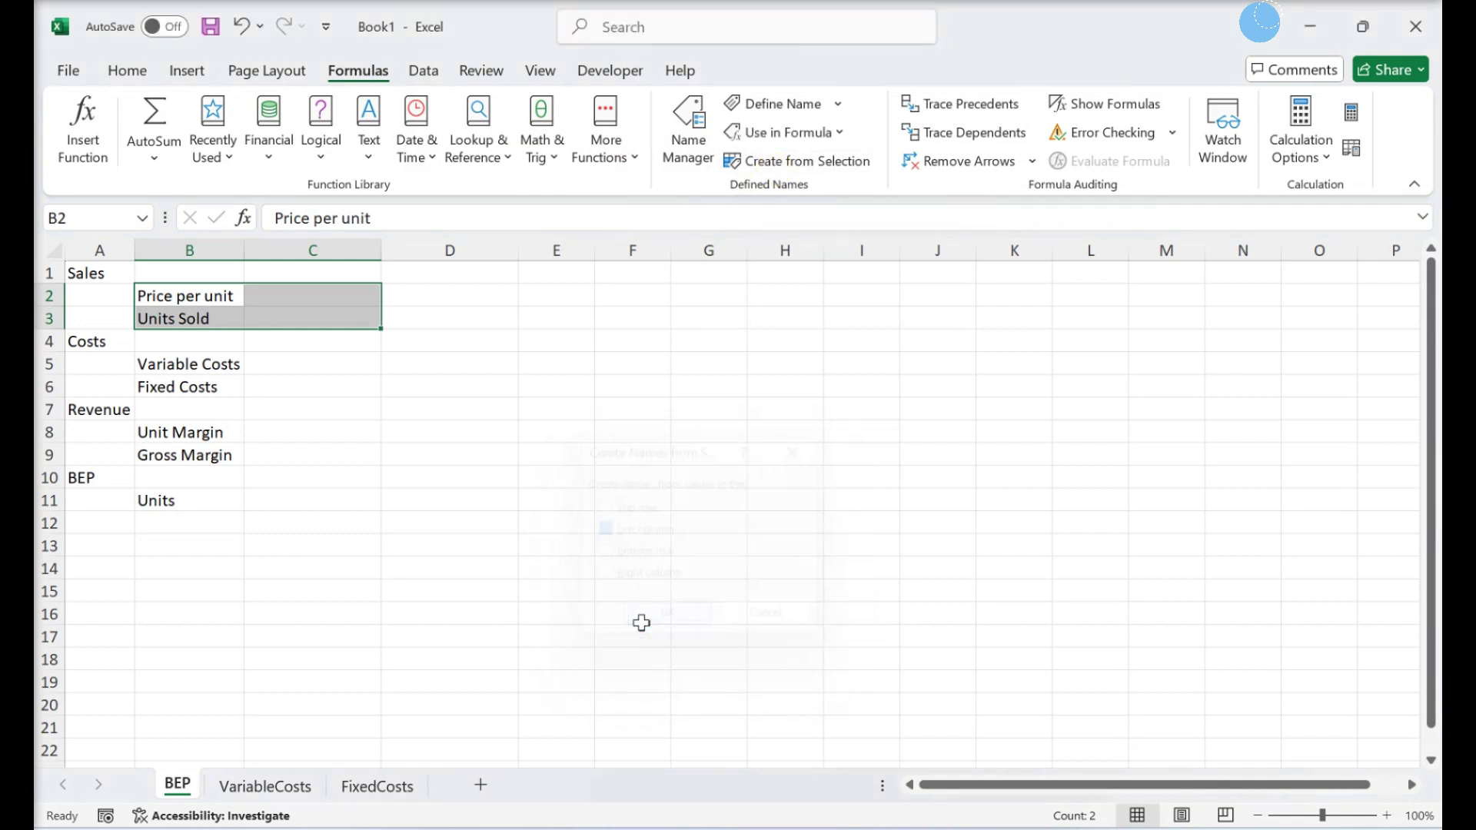
pyautogui.moveTo(230, 366); pyautogui.dragTo(339, 387)
pyautogui.click(749, 163)
pyautogui.click(654, 618)
# Step: Create names from the left-column labels for the margin cells B8:C9 and the BEP units cells B11:C11
pyautogui.moveTo(227, 435); pyautogui.dragTo(338, 455)
pyautogui.click(769, 161)
pyautogui.click(674, 611)
pyautogui.moveTo(157, 501); pyautogui.dragTo(339, 503)
pyautogui.click(768, 161)
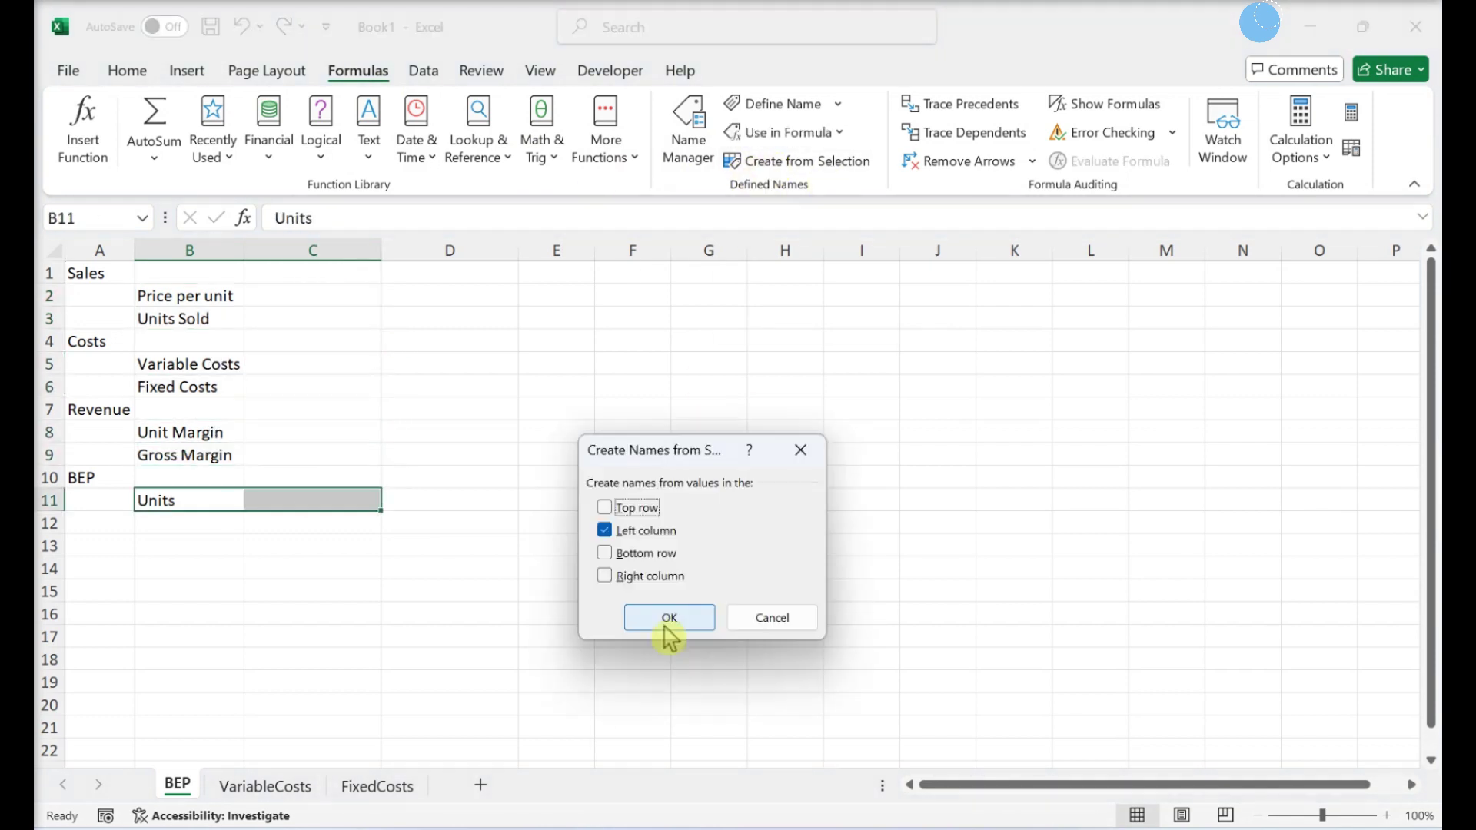
pyautogui.click(661, 624)
pyautogui.click(662, 632)
# Step: Enter =SUM(VariableCosts)*Units_Sold in C5 and =SUM(FixedCosts) in C6
pyautogui.click(356, 365)
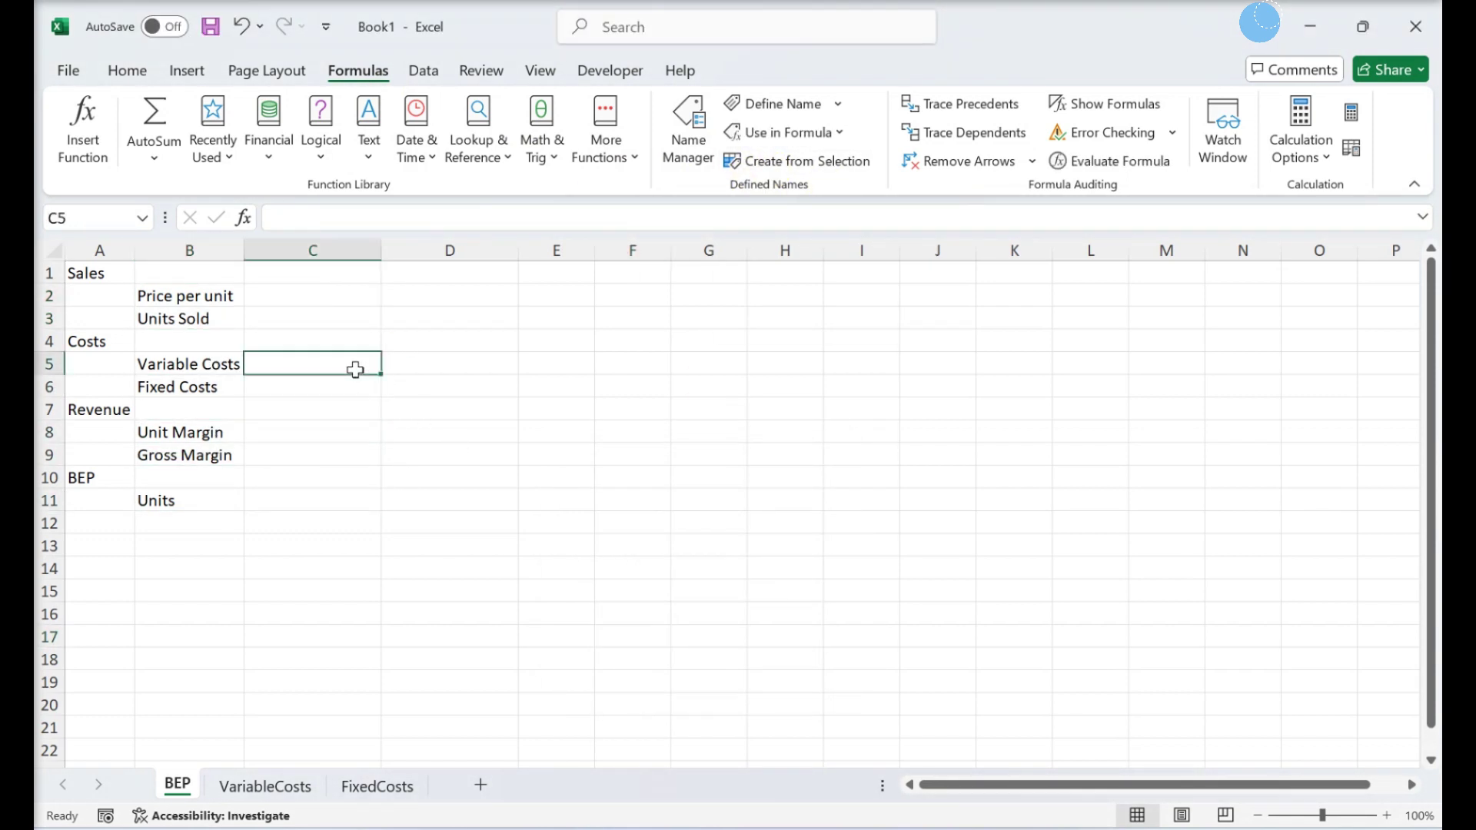
pyautogui.write('=SUM(VariableCosts)*Units_SOld')
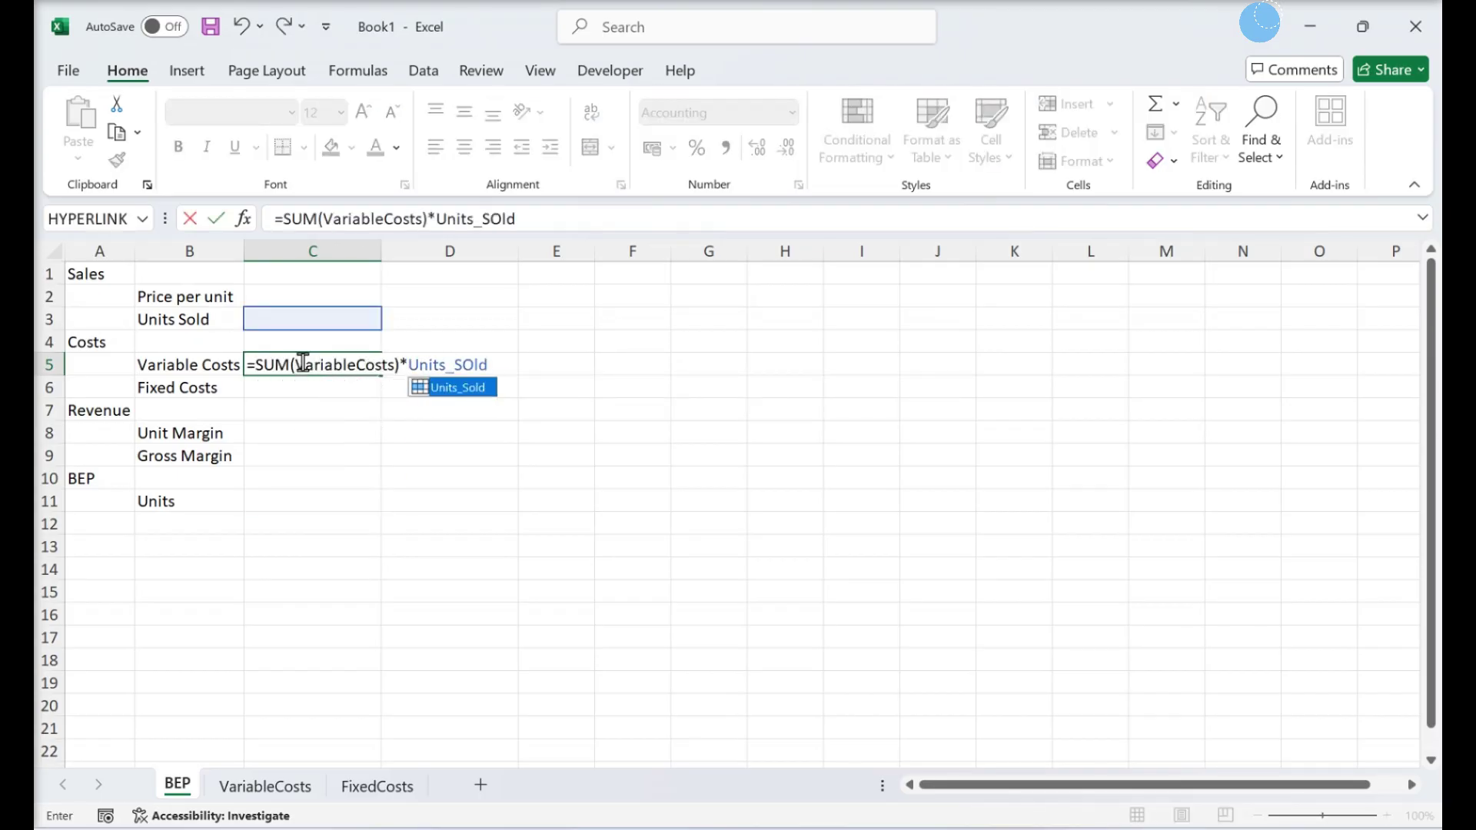
pyautogui.press('Return')
pyautogui.write('=')
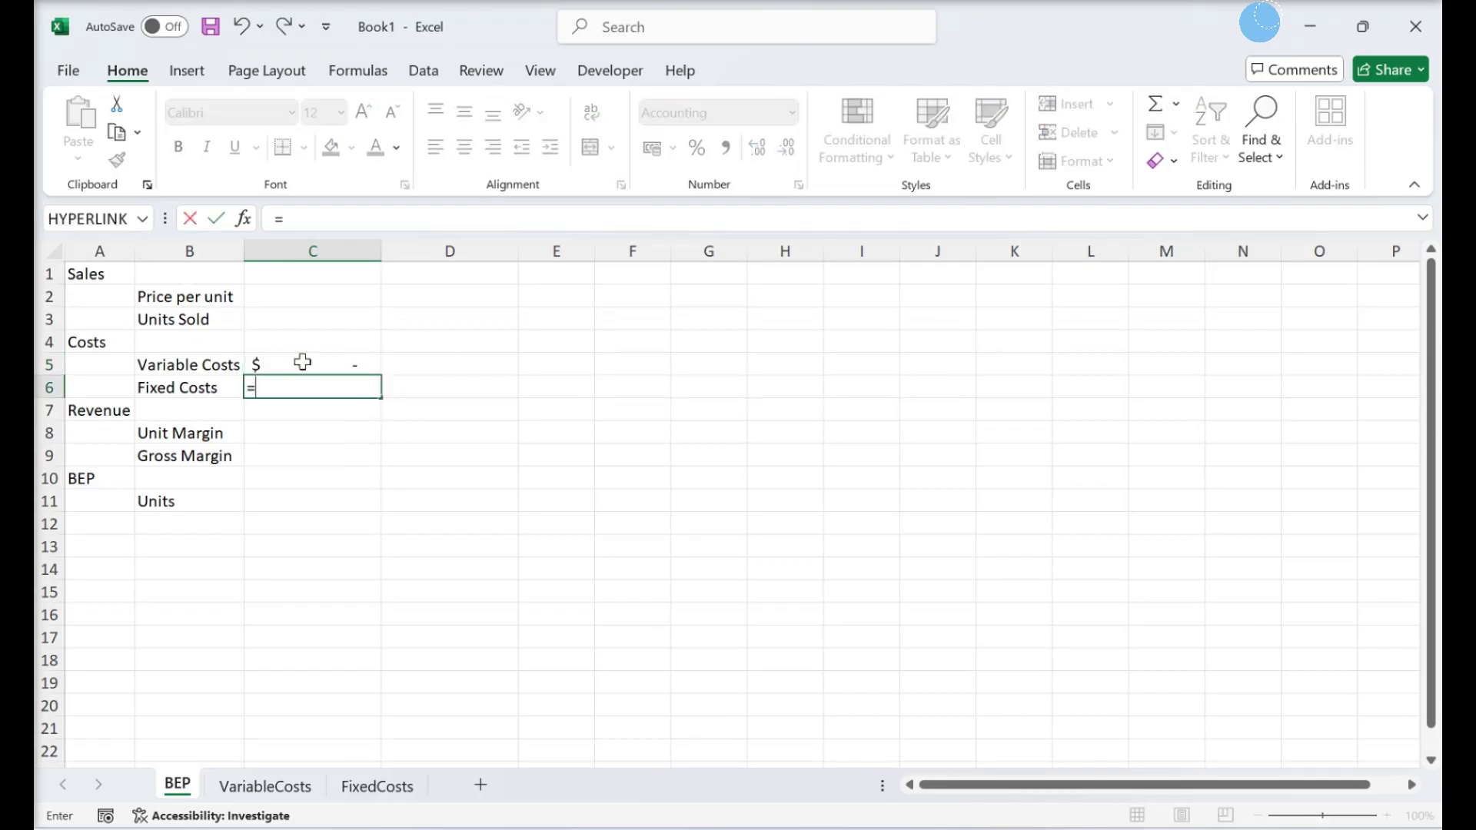
pyautogui.write('SUM(FixedCosts)')
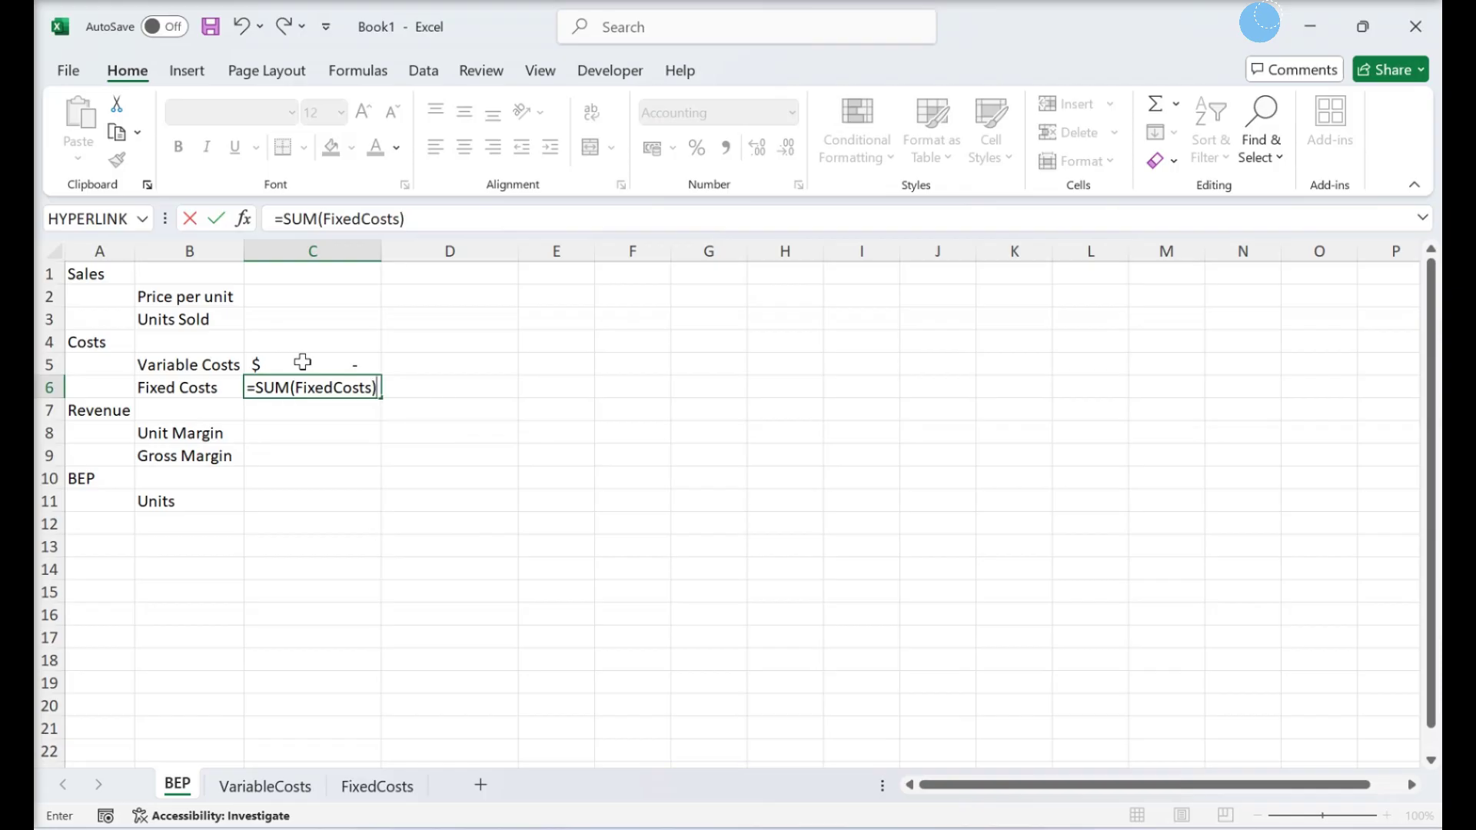
pyautogui.press('Return')
# Step: Enter =Price_Per_Unit-SUM(VariableCosts) in C8 for the unit margin and =Unit_Margin*Units_Sold in C9 for the gross margin
pyautogui.press('Return')
pyautogui.write('=Price')
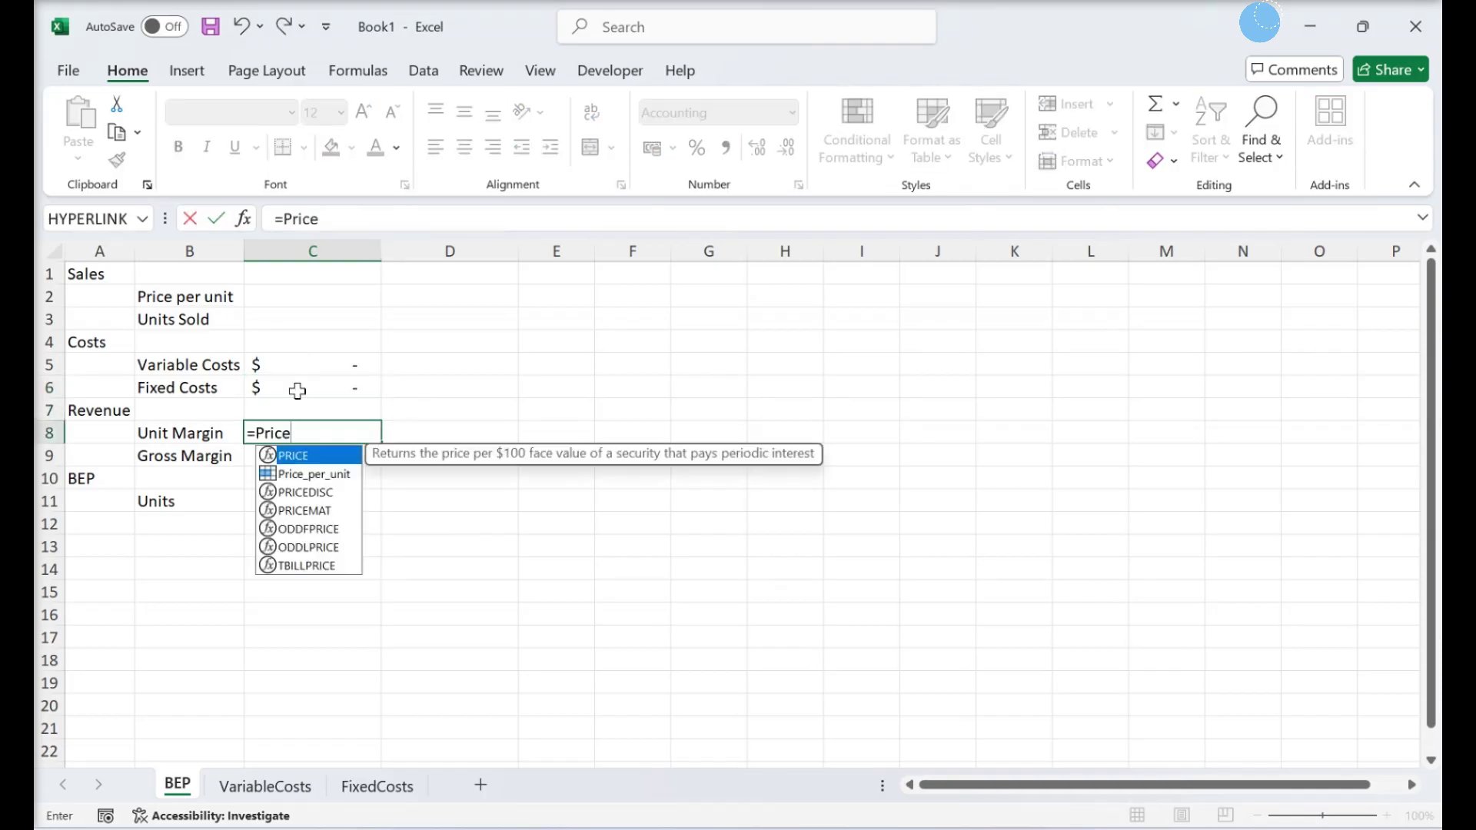
pyautogui.write('_Per_Unit-SUM(VariableCosts)')
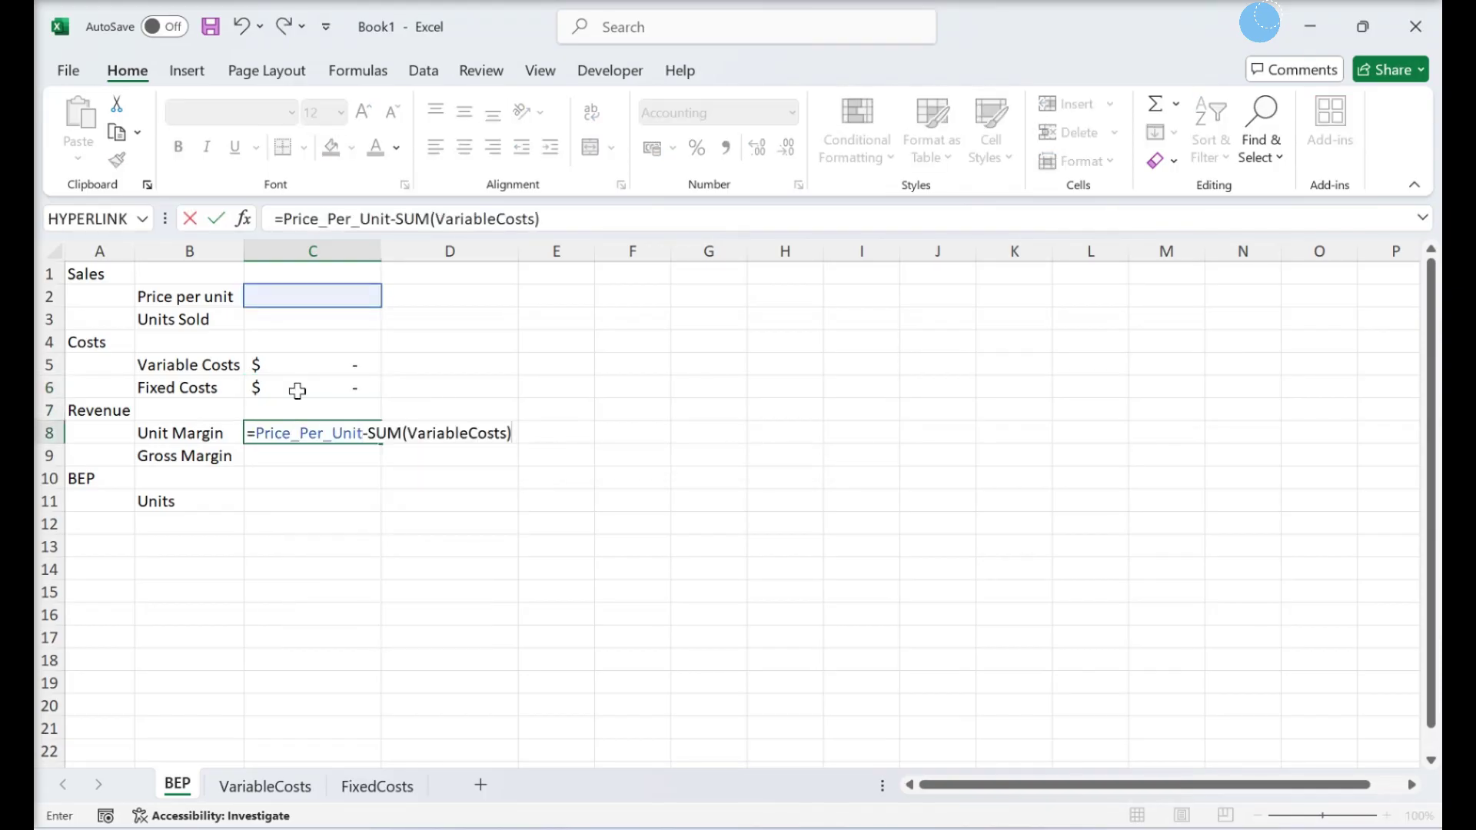
pyautogui.press('Return')
pyautogui.write('=Unit_Margin*Units_Sol')
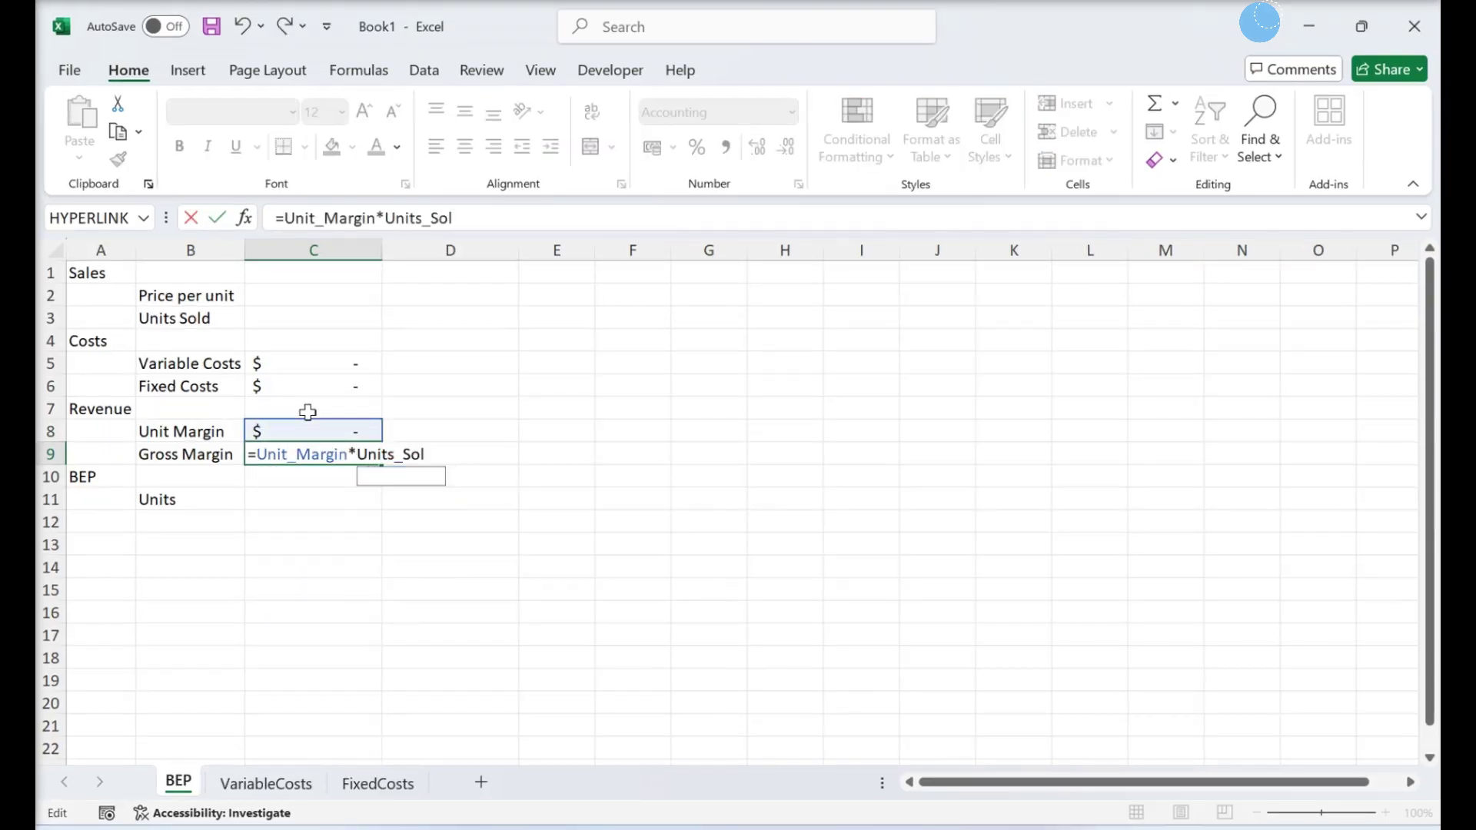
pyautogui.write('d')
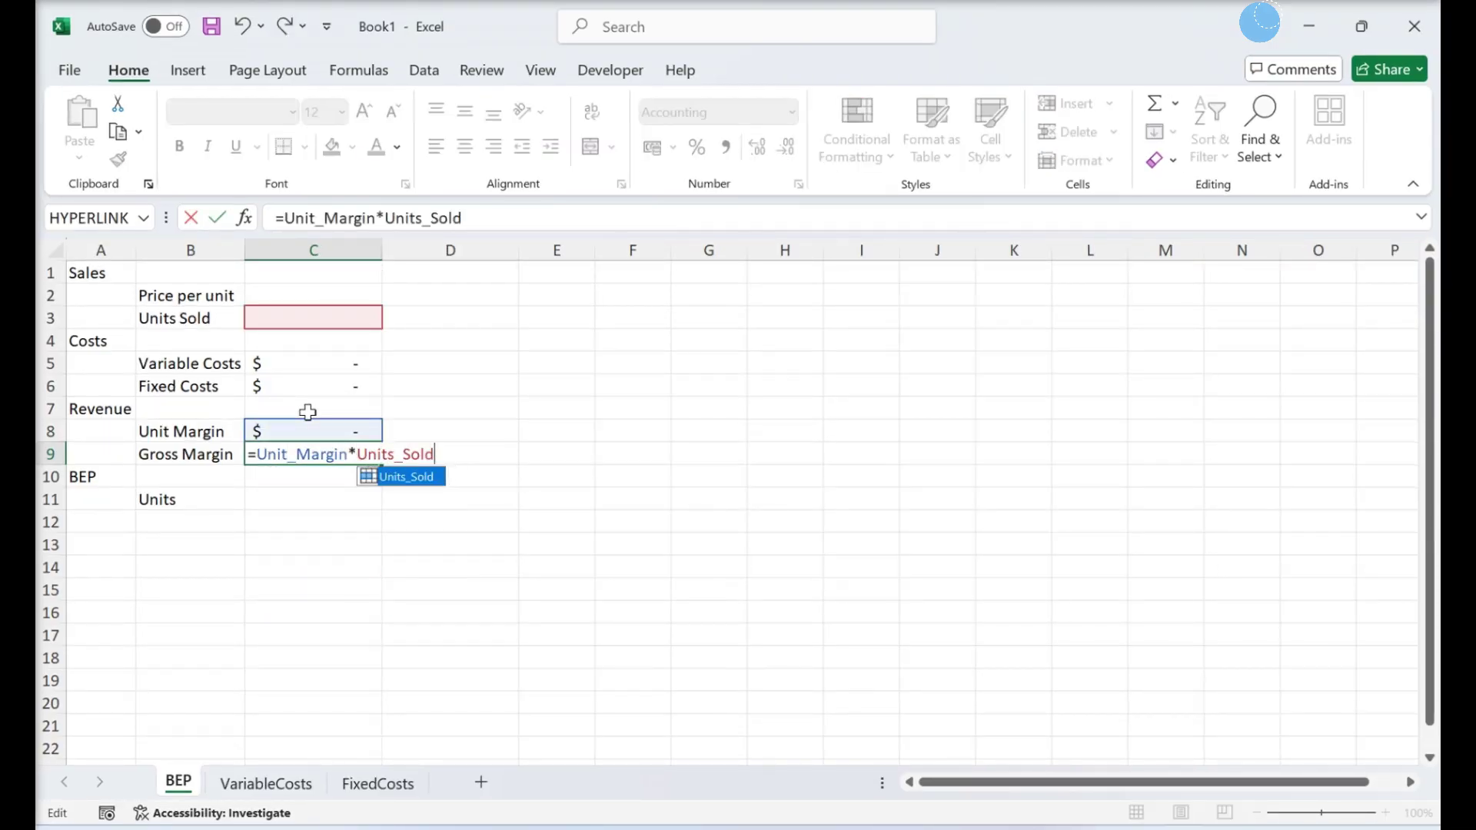
pyautogui.press('Return')
# Step: Enter the break-even formula =IFERROR(Fixed_Costs/Unit_Margin,0) in C11
pyautogui.press('Return')
pyautogui.write('=IFERROR(FixedCosts')
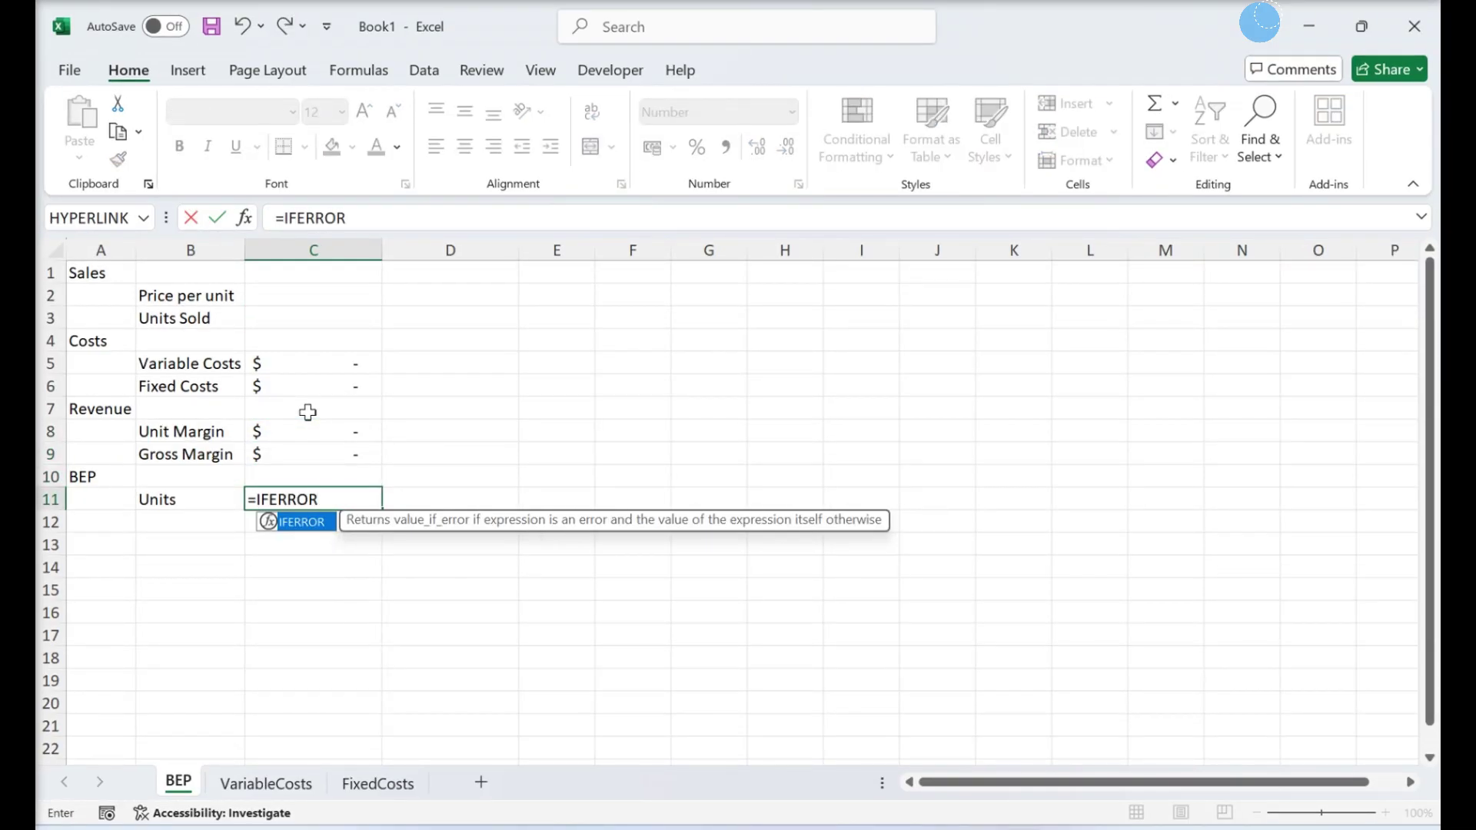
pyautogui.press('BackSpace')
pyautogui.press('BackSpace')
pyautogui.press('BackSpace')
pyautogui.press('BackSpace')
pyautogui.press('BackSpace')
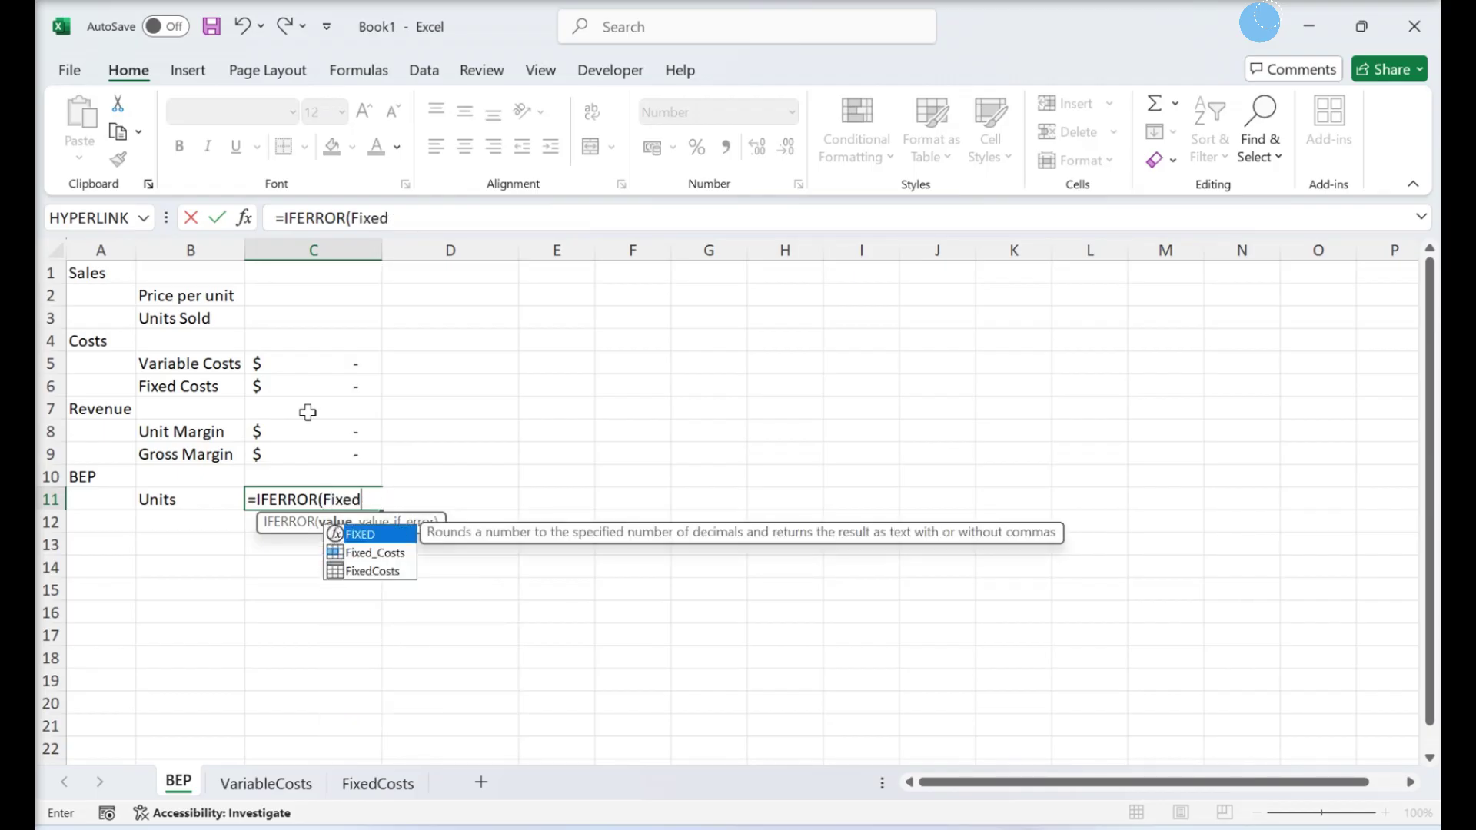
pyautogui.write('_Costs/Unit_Margin,0)')
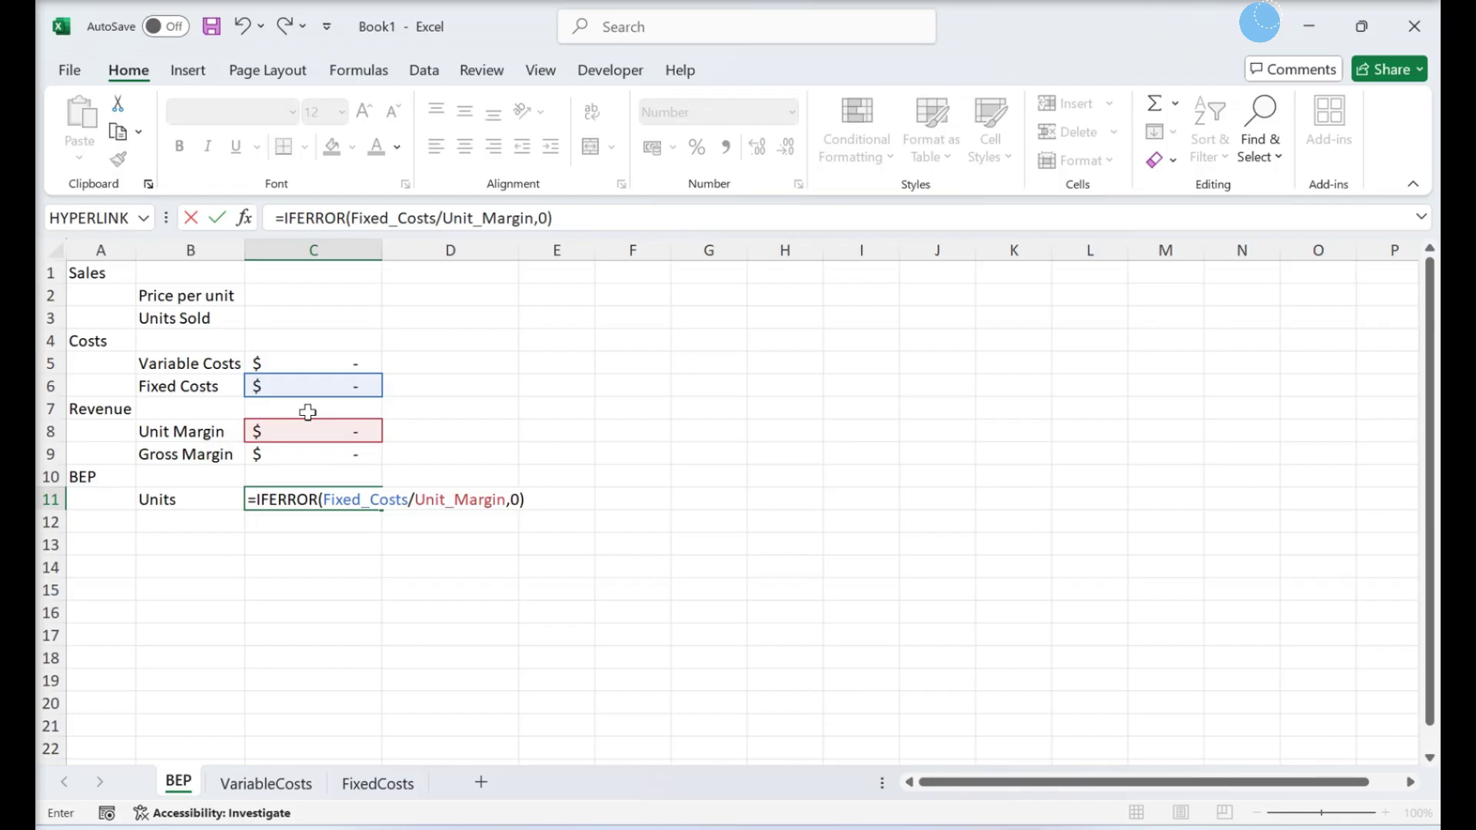
pyautogui.press('Return')
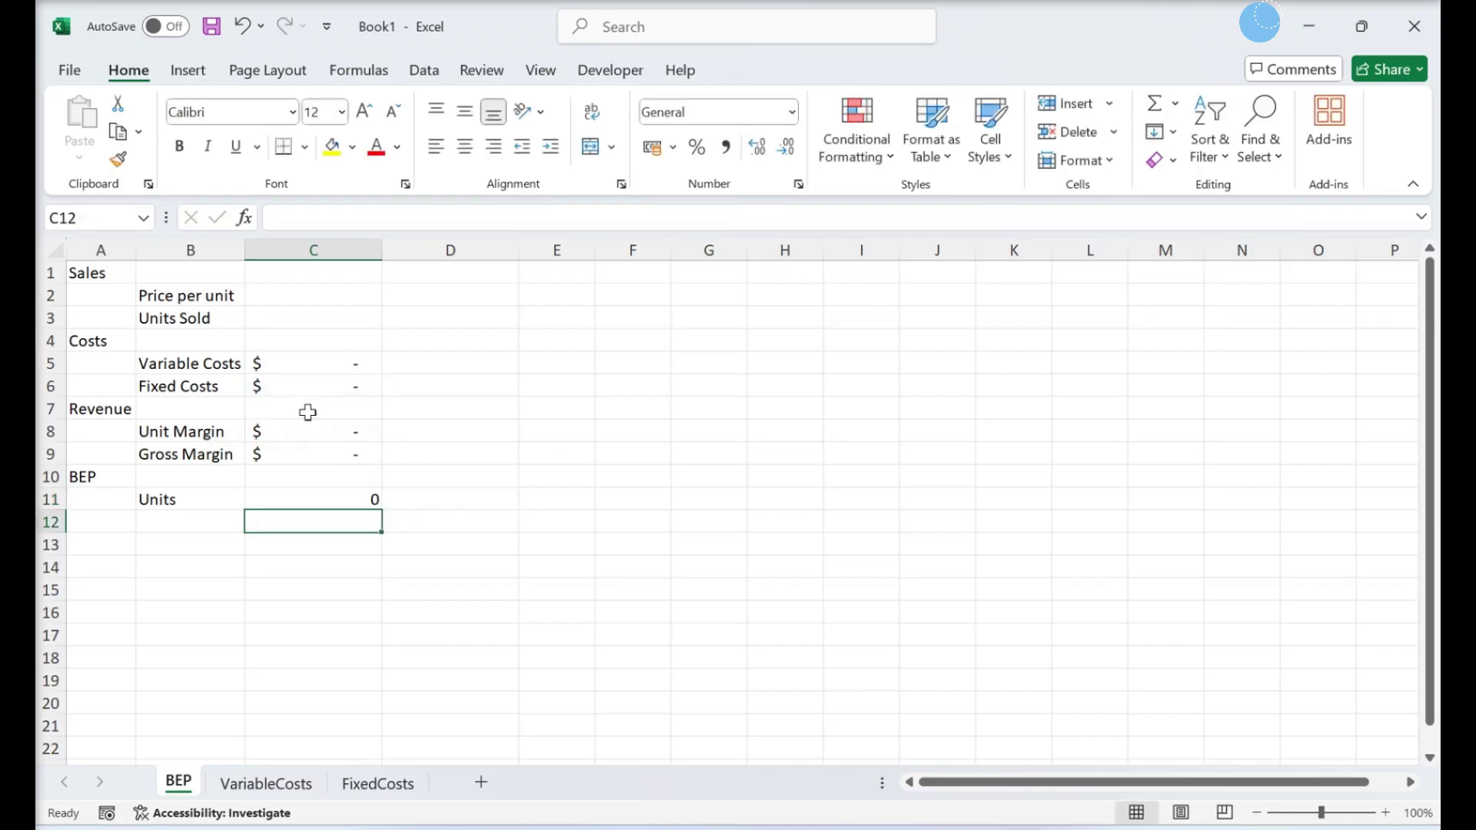
# Step: On the VariableCosts sheet, enter the amounts 2522 for Shipping, 1235 for Commission and 880 for Packaging
pyautogui.click(267, 784)
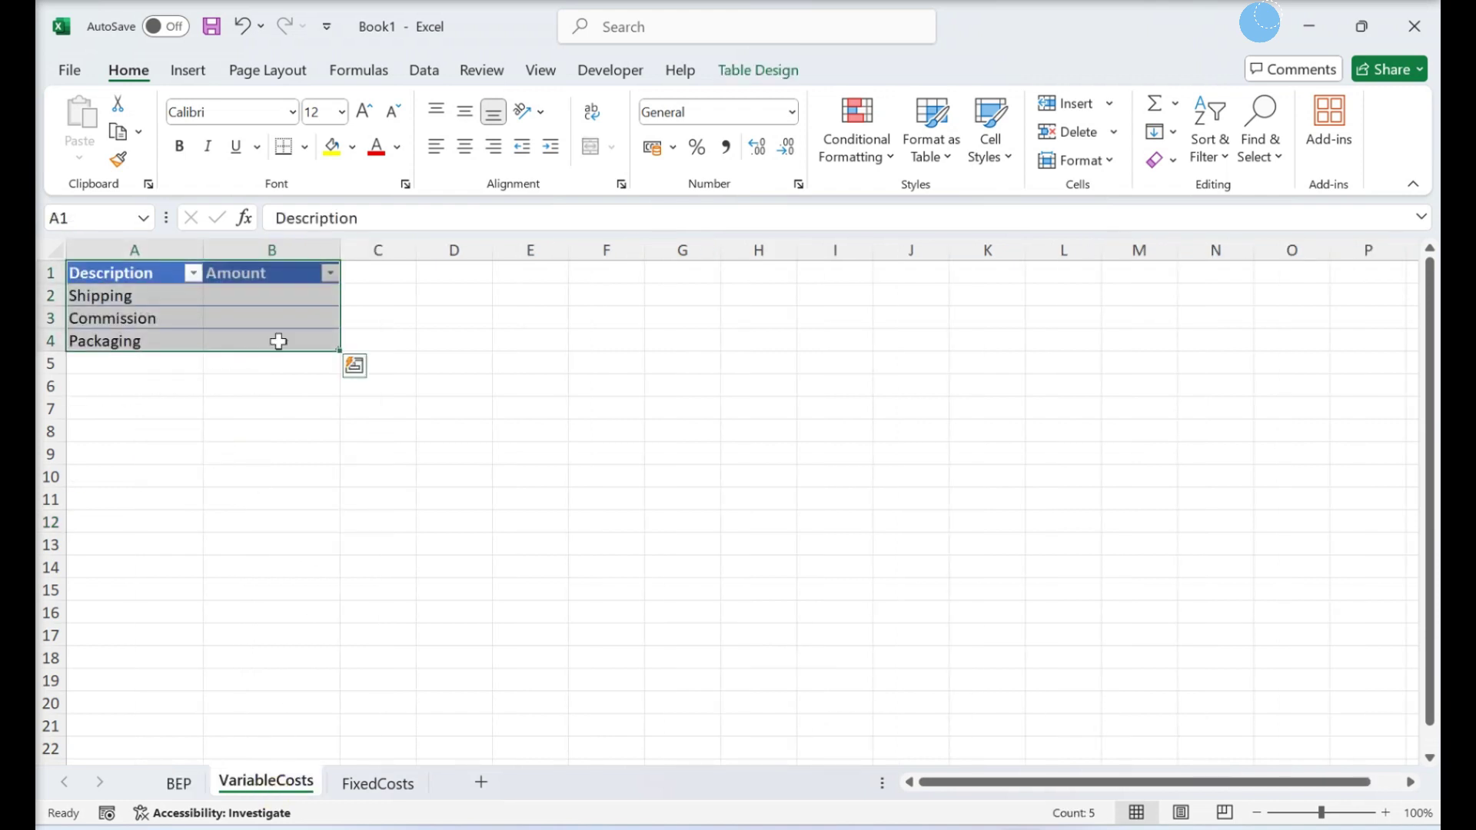
pyautogui.click(292, 300)
pyautogui.write('2522')
pyautogui.press('Return')
pyautogui.write('1235')
pyautogui.press('Return')
pyautogui.write('880')
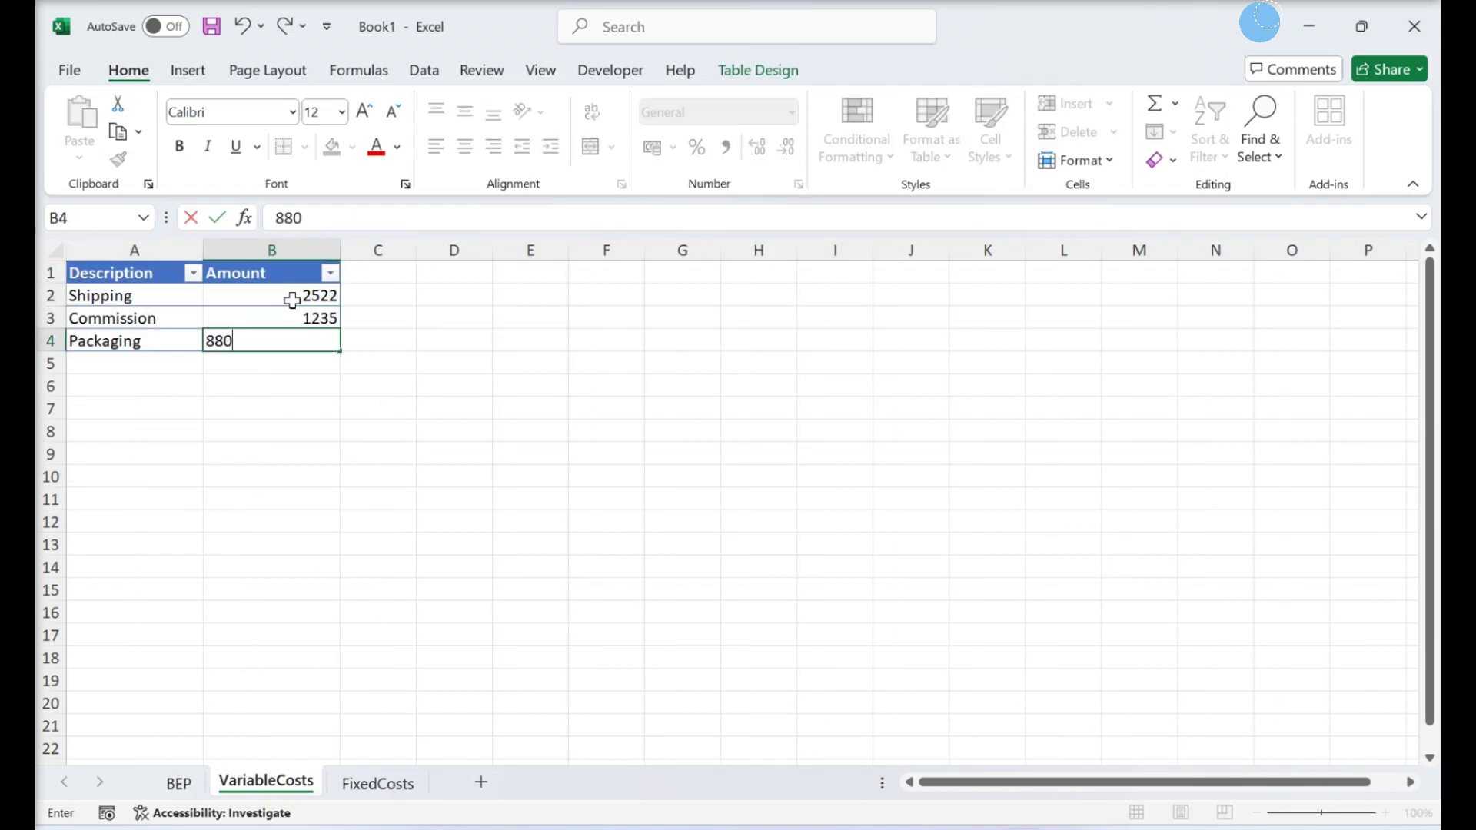
# Step: On the FixedCosts sheet, enter the amounts 800 for Rent, 1200 for Advertising and 3500 for Handling
pyautogui.click(407, 794)
pyautogui.click(303, 298)
pyautogui.write('800')
pyautogui.press('Return')
pyautogui.write('1200')
pyautogui.press('Return')
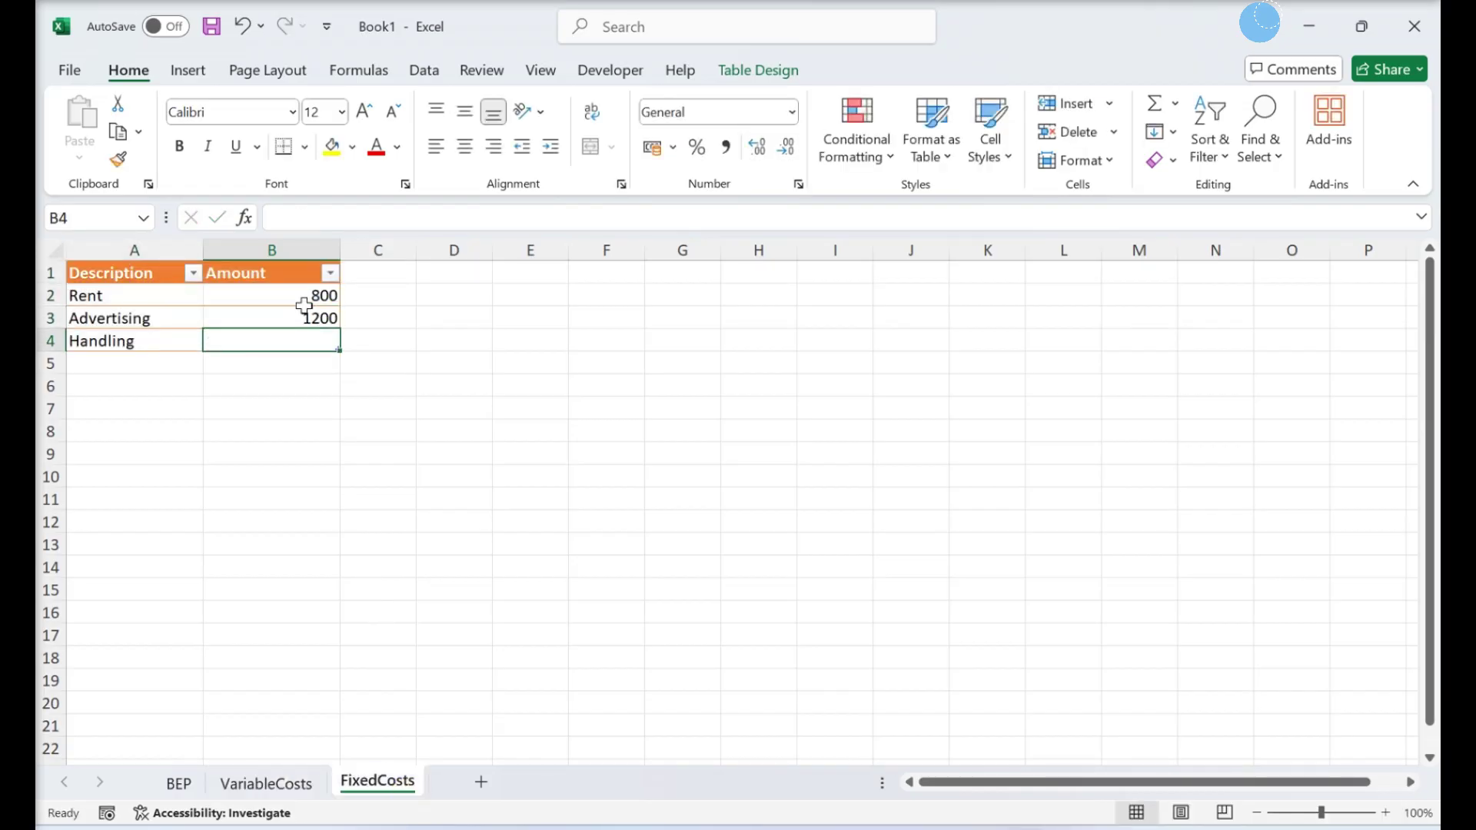
pyautogui.write('3500')
pyautogui.press('Return')
# Step: On the BEP sheet, enter a price per unit of 88775 in C2 and 100 units sold in C3
pyautogui.click(179, 783)
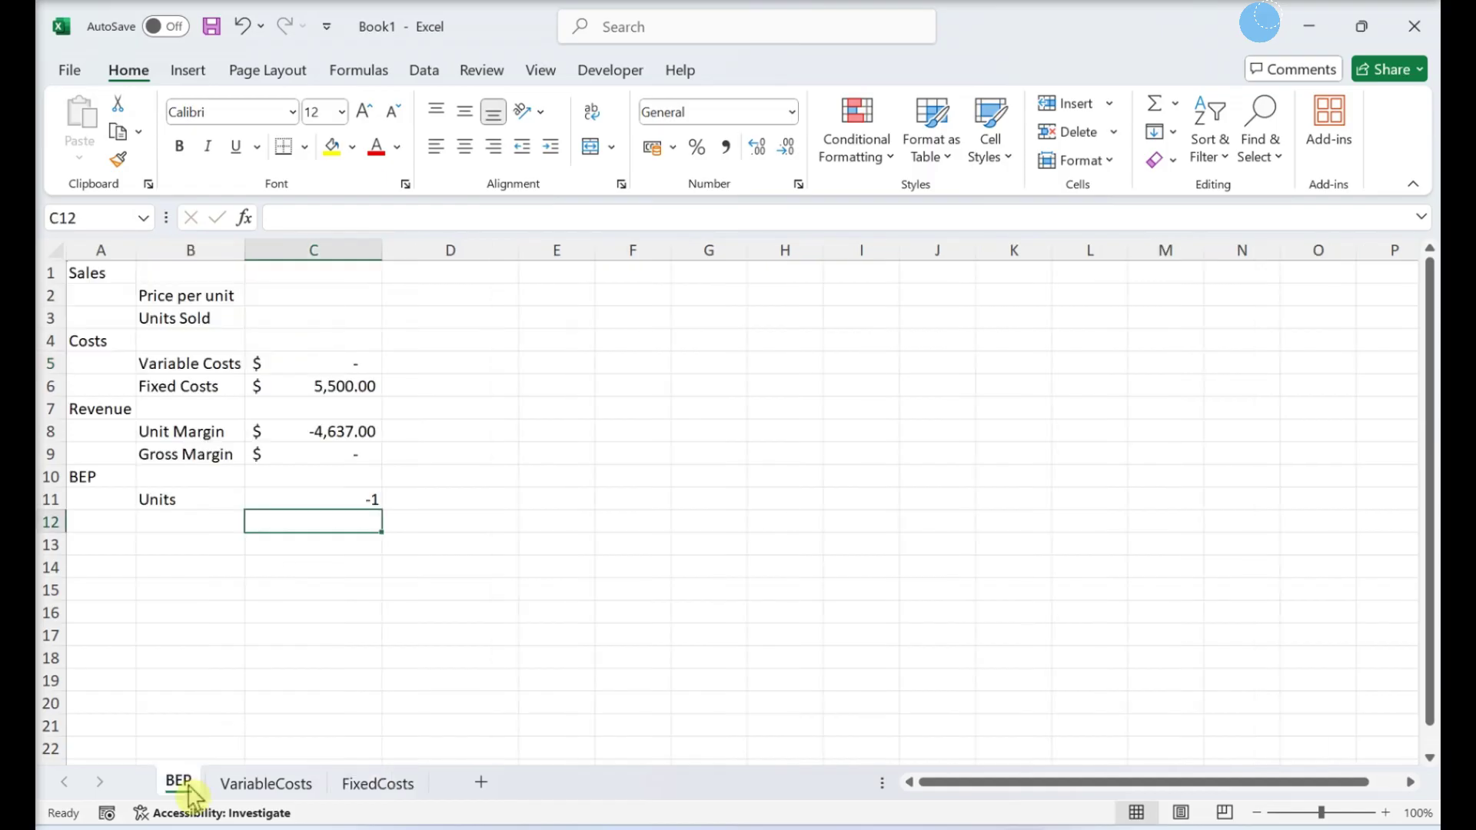
pyautogui.click(345, 296)
pyautogui.write('88775')
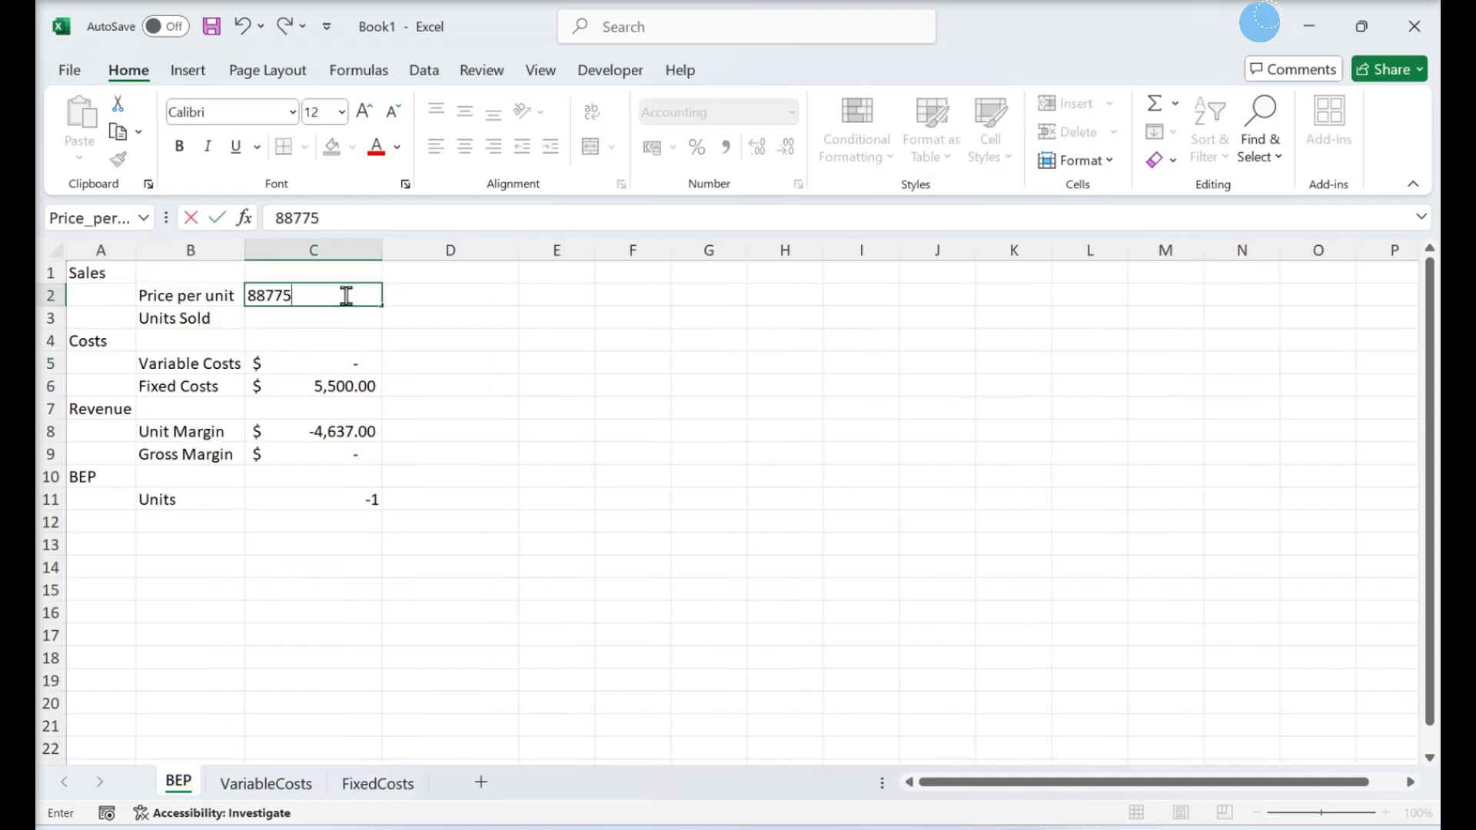
pyautogui.press('Return')
pyautogui.write('100')
pyautogui.press('Return')
# Step: Change the price per unit in C2 to 5000
pyautogui.click(345, 295)
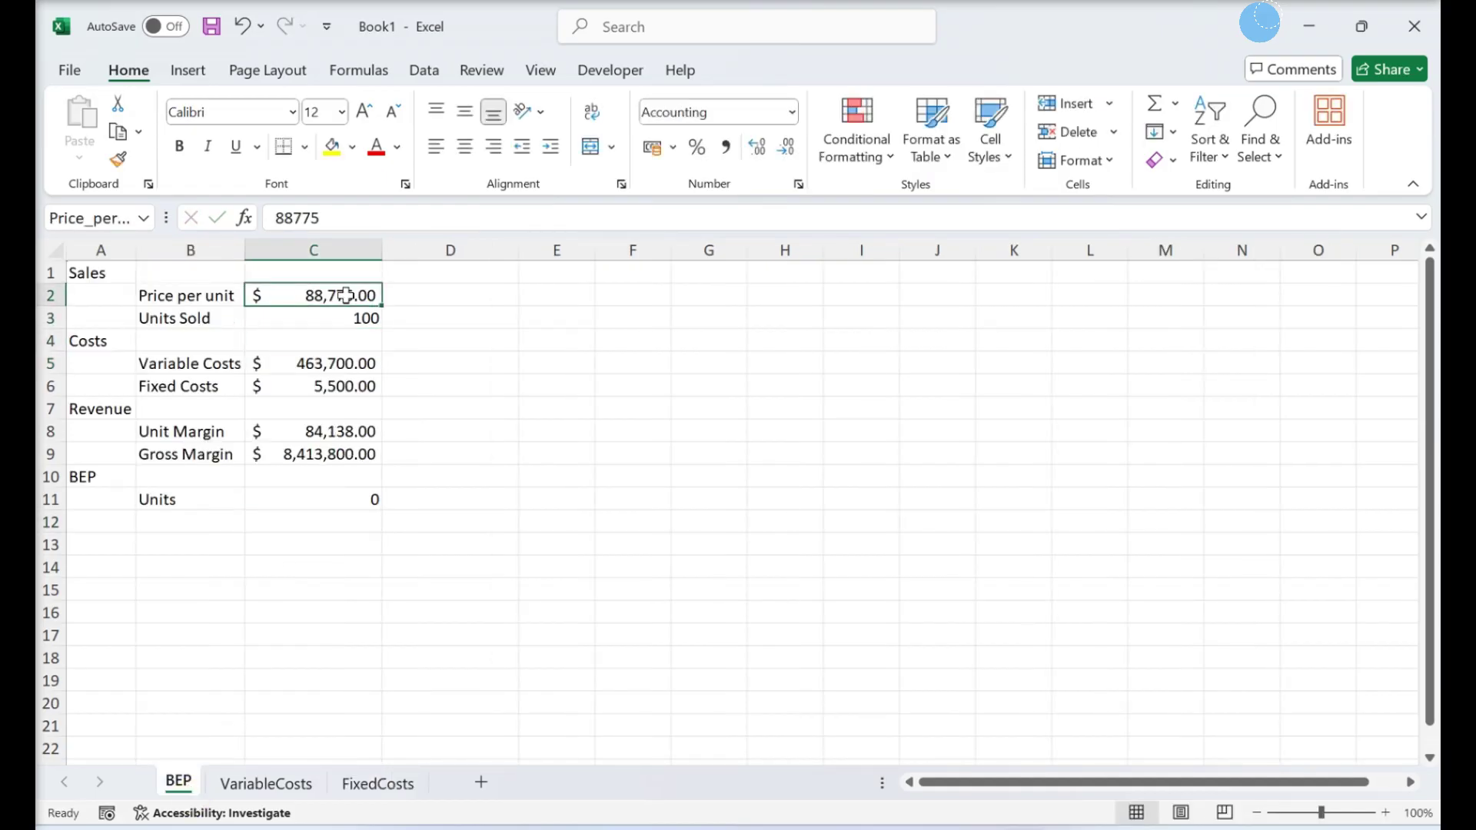
pyautogui.write('5000')
pyautogui.press('Return')
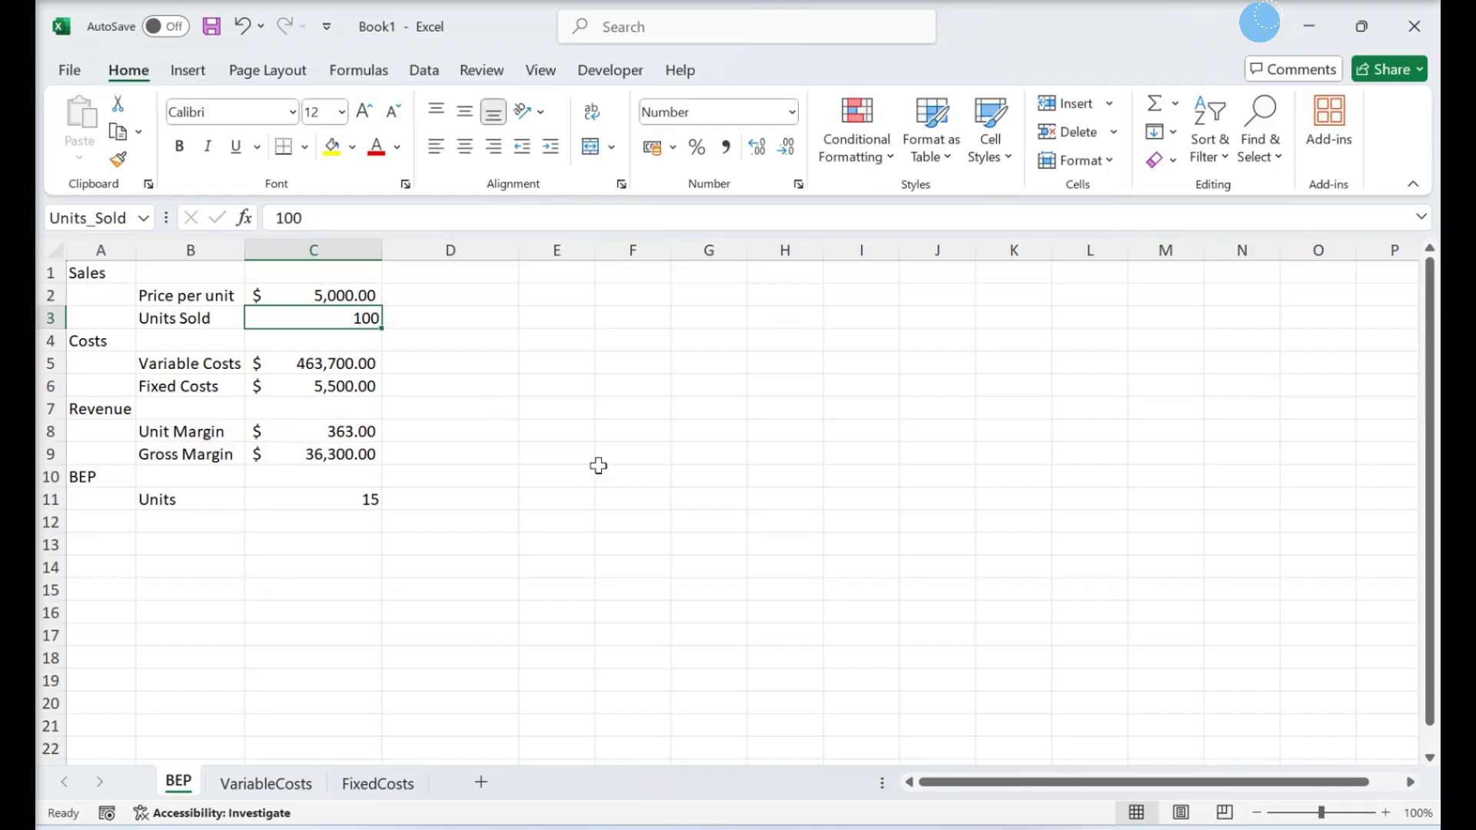
# Step: Set the price per unit in C2 to 8500 and select the break-even units cell C11
pyautogui.click(365, 292)
pyautogui.write('8500')
pyautogui.press('Return')
pyautogui.click(375, 497)
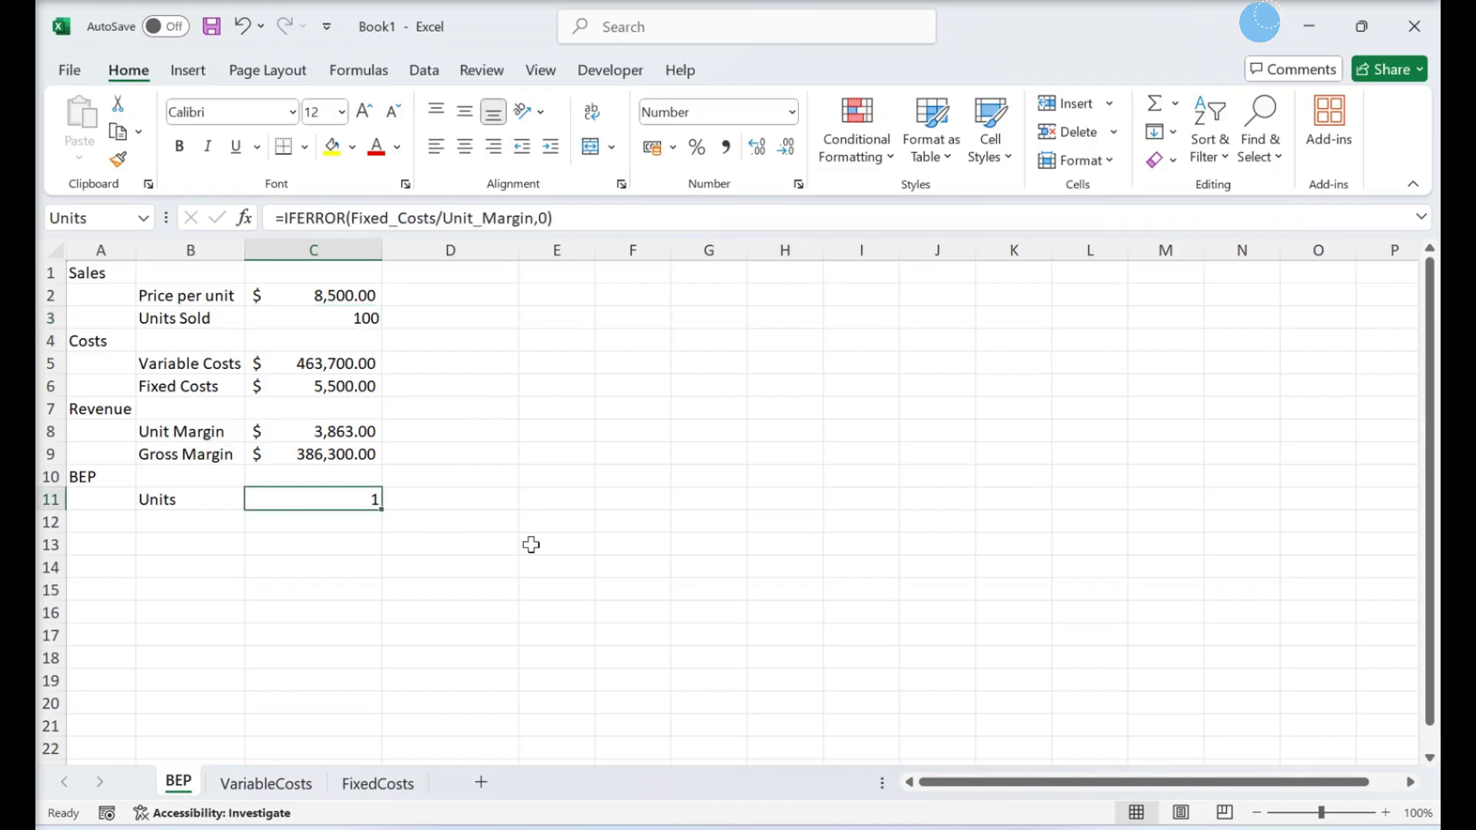